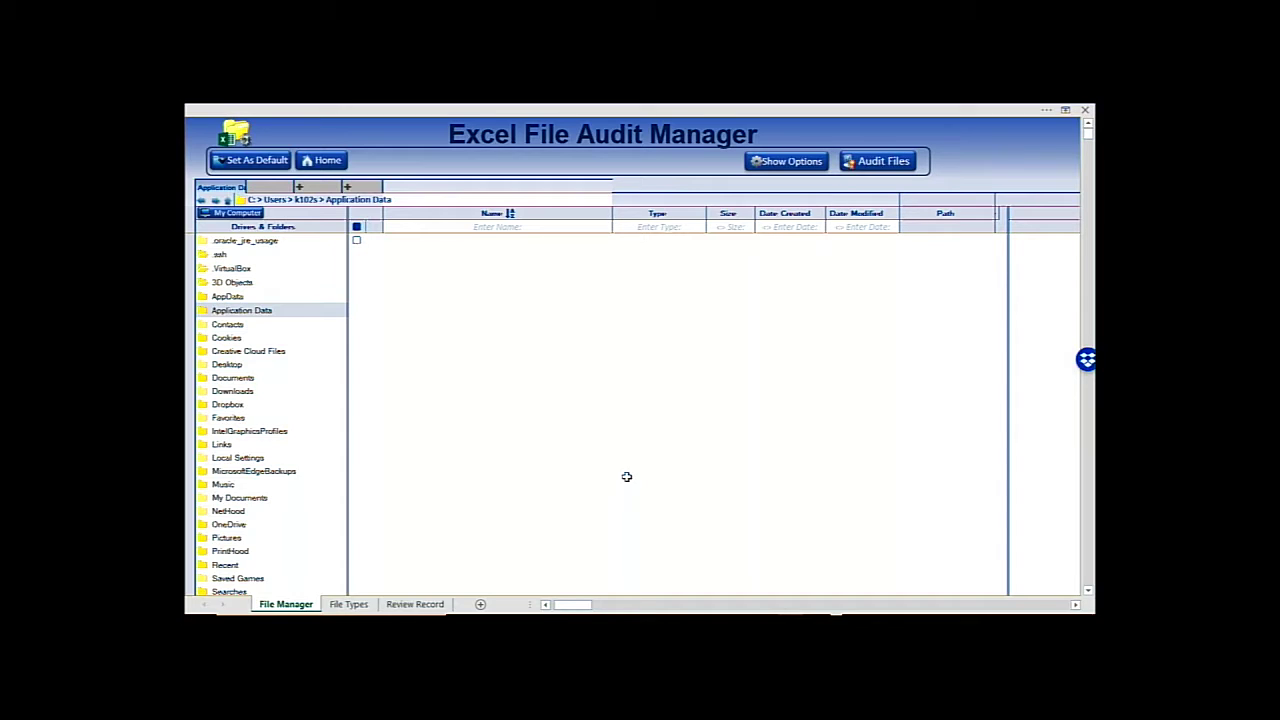
Step: Switch to Firefox and look over the YouTube page of the File Manager Series, Part 4
{"action": "mouse_move", "coordinate": [689, 611]}
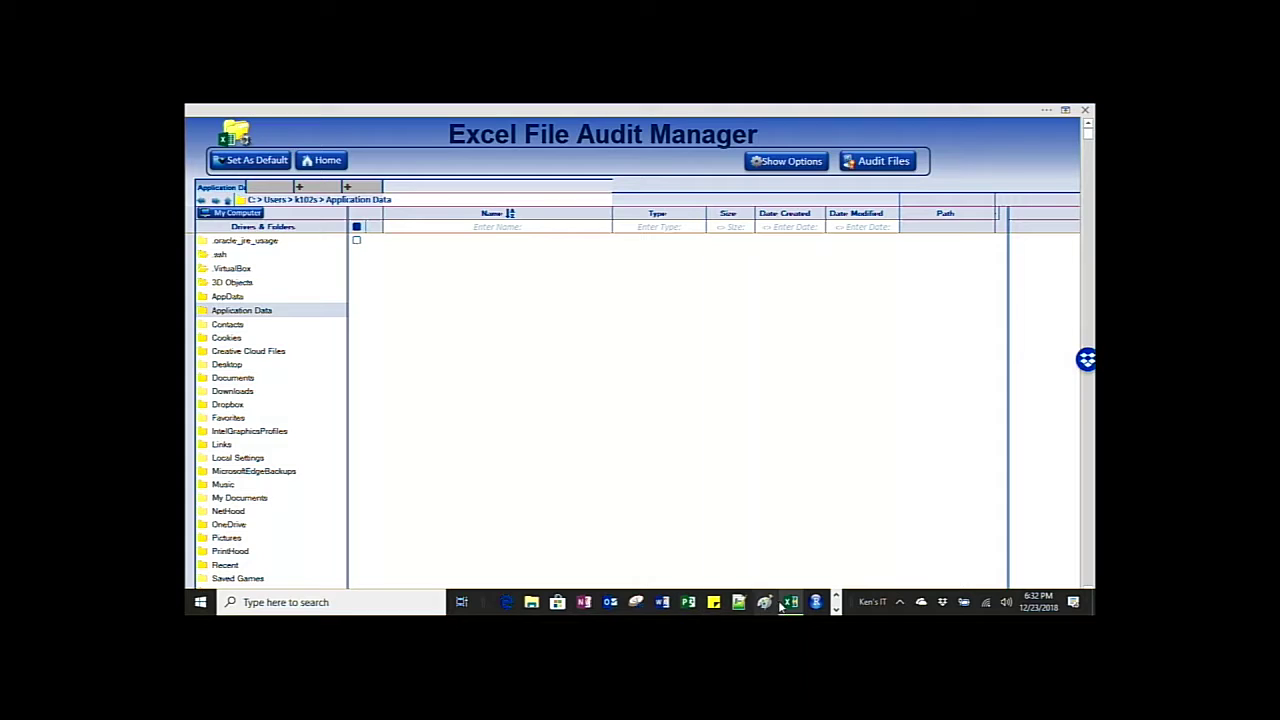
{"action": "left_click", "coordinate": [837, 603]}
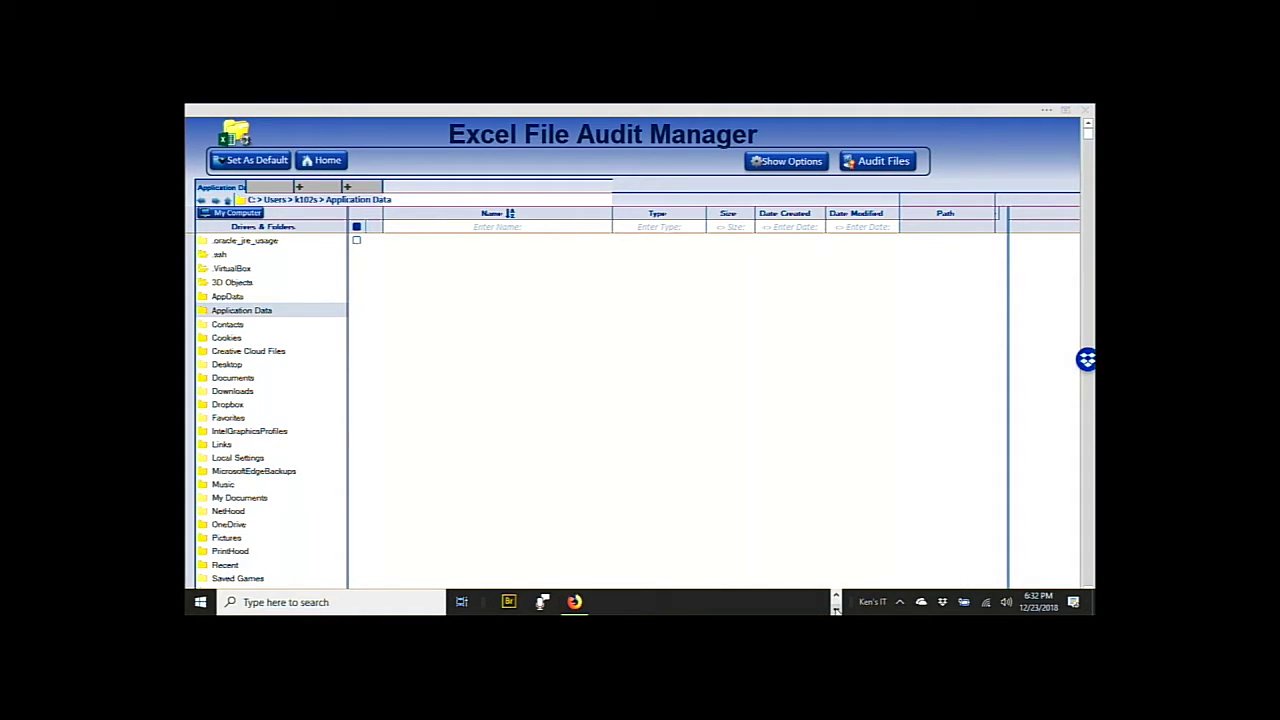
{"action": "left_click", "coordinate": [578, 604]}
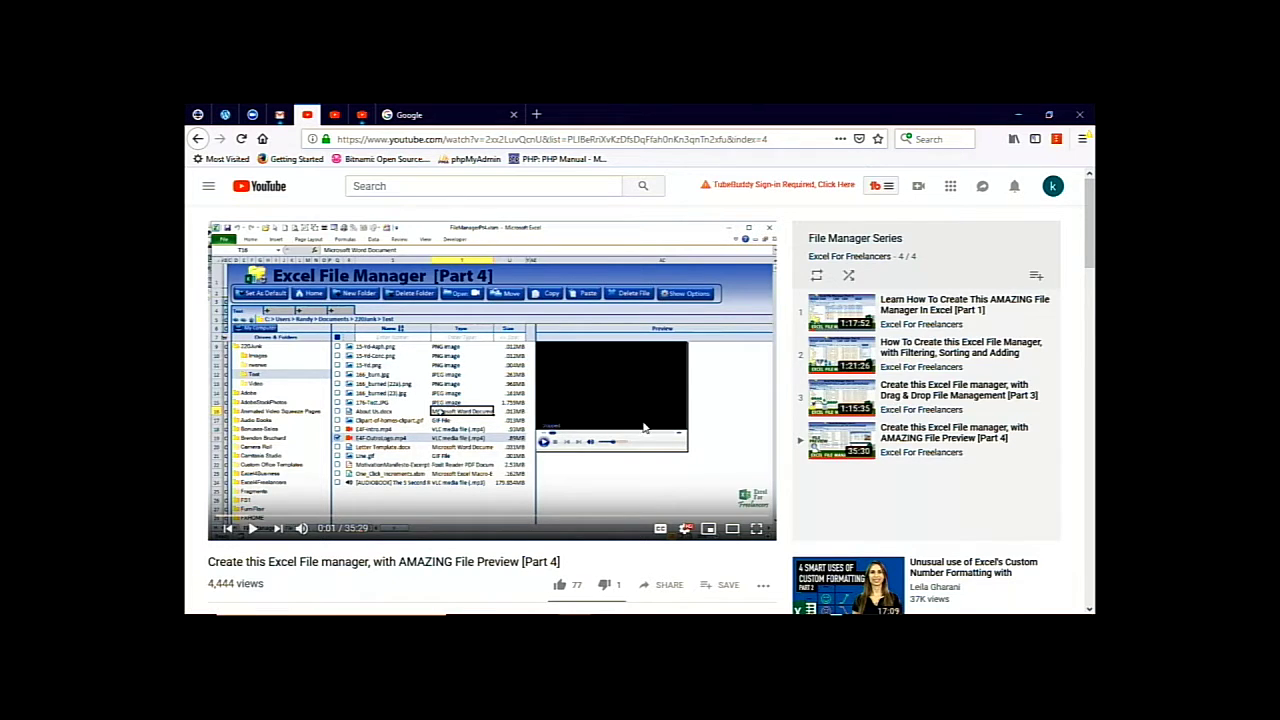
{"action": "scroll", "coordinate": [645, 428], "scroll_direction": "down", "scroll_amount": 1}
{"action": "scroll", "coordinate": [645, 427], "scroll_direction": "up", "scroll_amount": 1}
{"action": "mouse_move", "coordinate": [663, 613]}
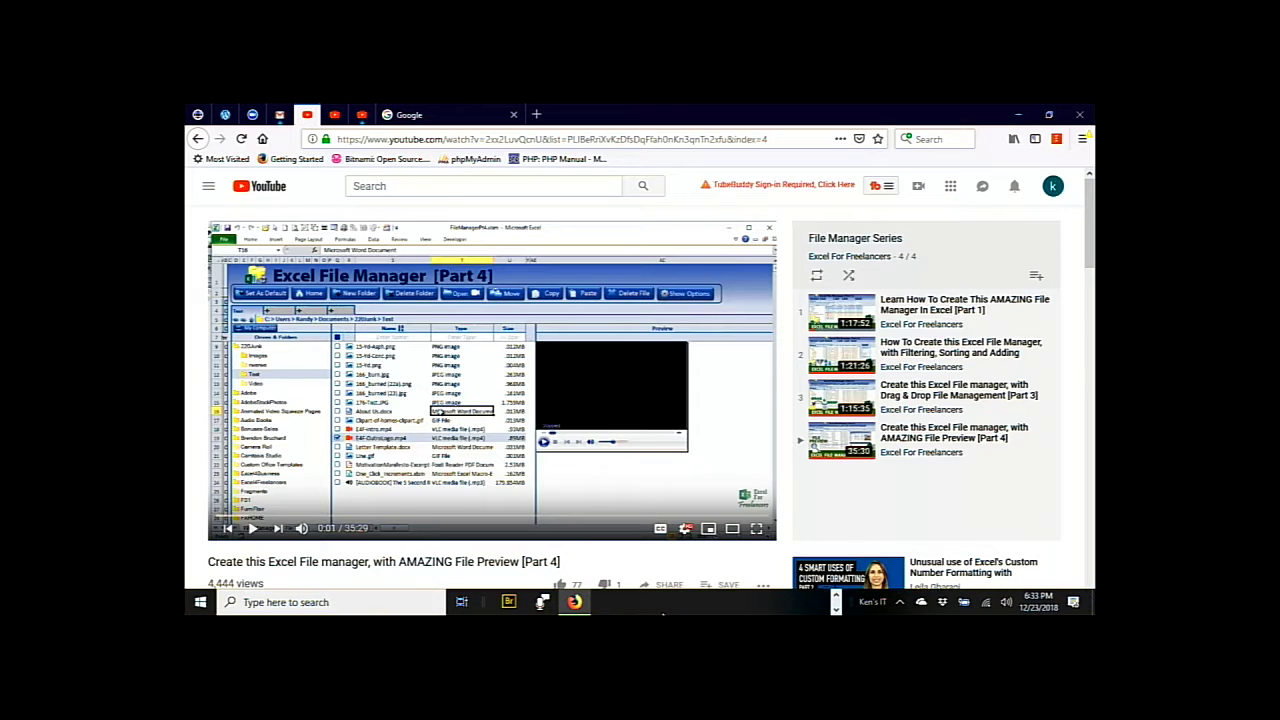
Step: Switch back to the Excel audit workbook, list the files of the Desktop folder and run the file audit on them
{"action": "left_click", "coordinate": [790, 602]}
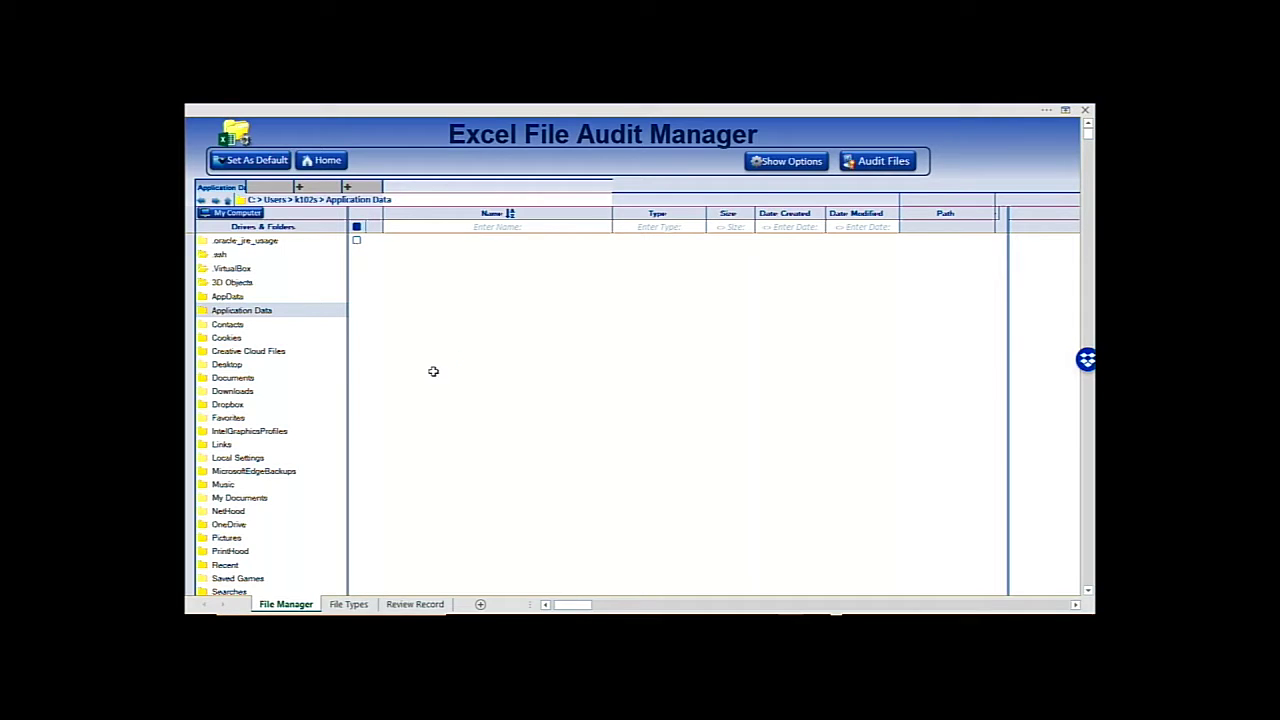
{"action": "left_click", "coordinate": [207, 366]}
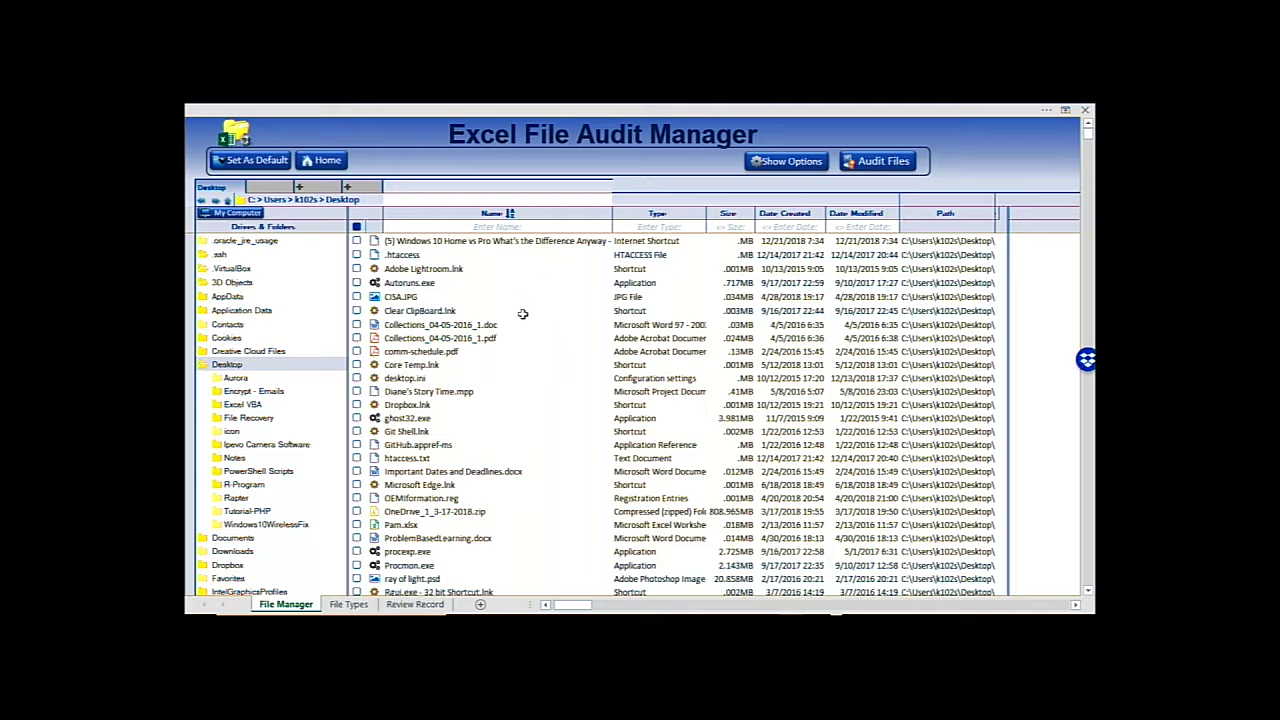
{"action": "scroll", "coordinate": [511, 370], "scroll_direction": "down", "scroll_amount": 3}
{"action": "scroll", "coordinate": [509, 385], "scroll_direction": "up", "scroll_amount": 3}
{"action": "scroll", "coordinate": [541, 271], "scroll_direction": "down", "scroll_amount": 2}
{"action": "scroll", "coordinate": [538, 273], "scroll_direction": "up", "scroll_amount": 2}
{"action": "left_click", "coordinate": [864, 165]}
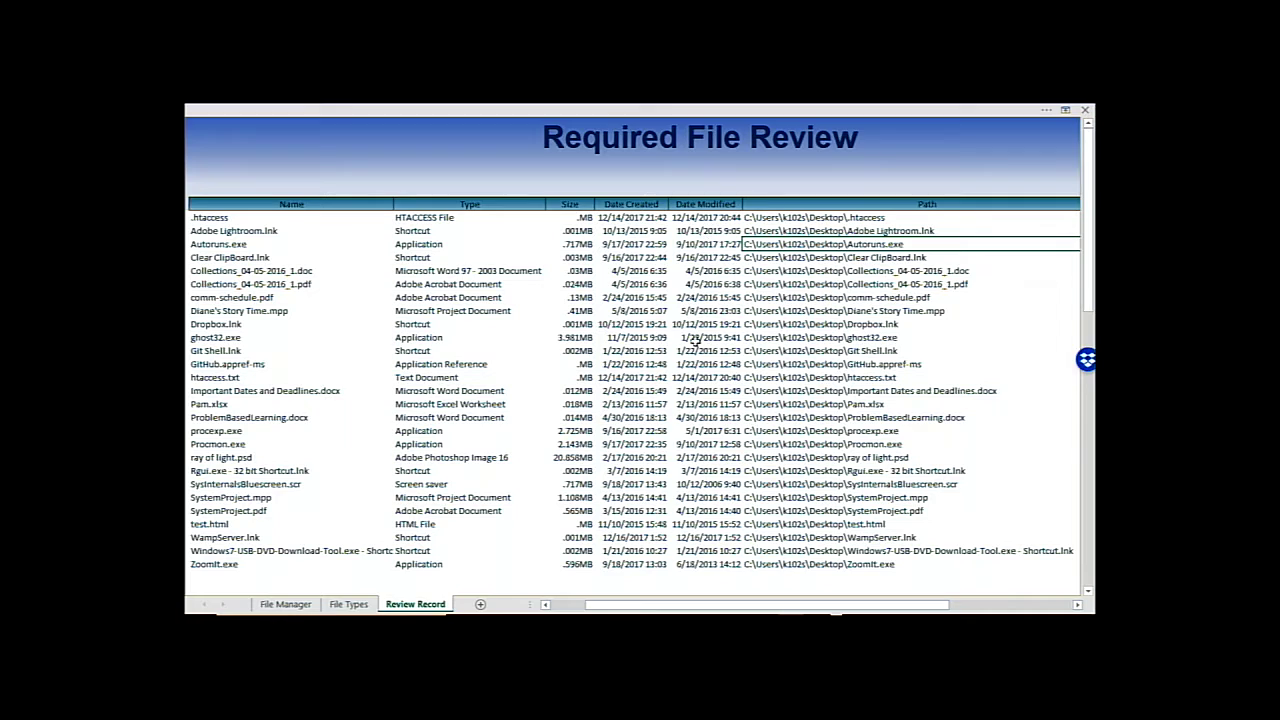
Step: Examine the required file review list for the Desktop folder, including the file paths and review dates
{"action": "left_click_drag", "start_coordinate": [638, 608], "coordinate": [675, 608]}
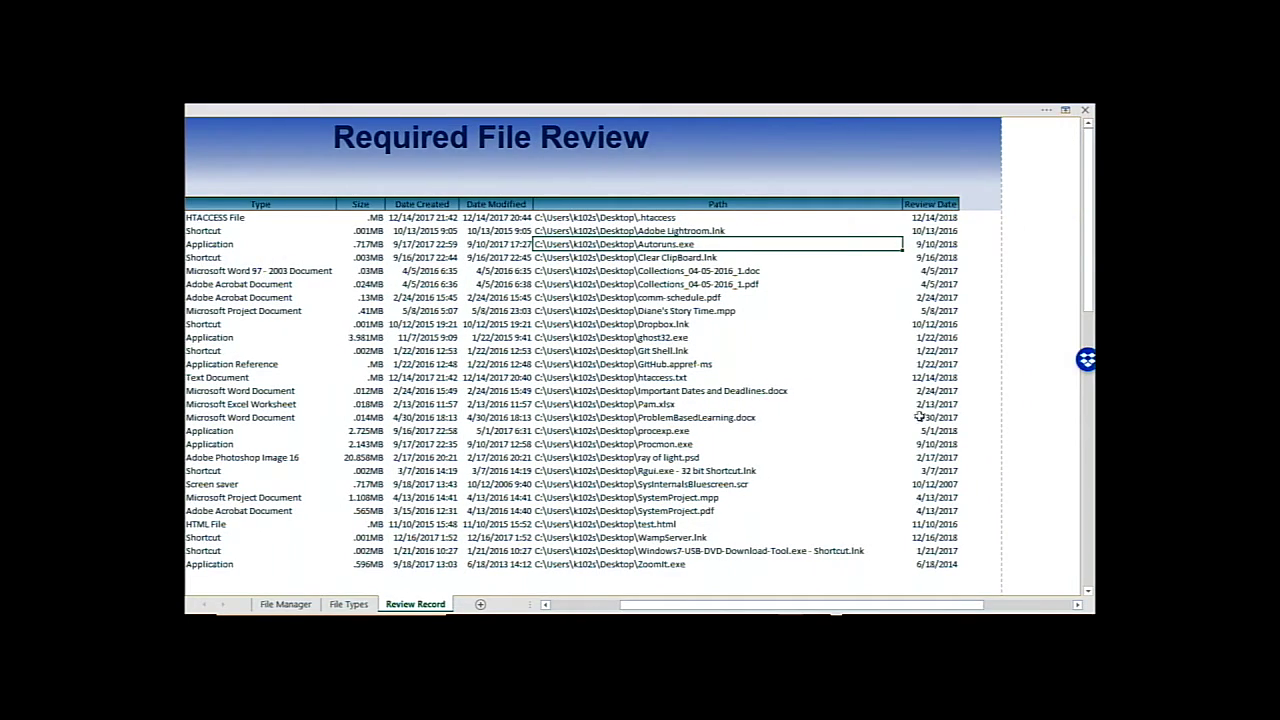
{"action": "left_click_drag", "start_coordinate": [808, 608], "coordinate": [773, 608]}
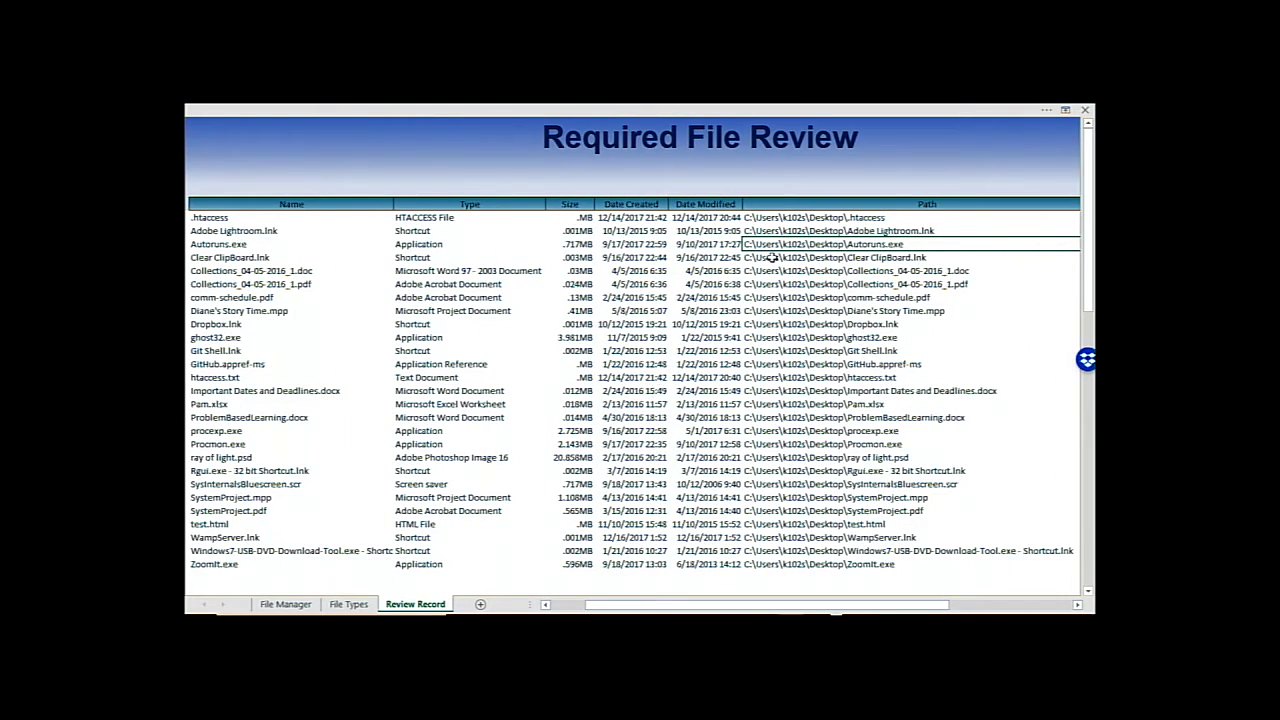
{"action": "left_click", "coordinate": [780, 219]}
{"action": "left_click", "coordinate": [786, 243]}
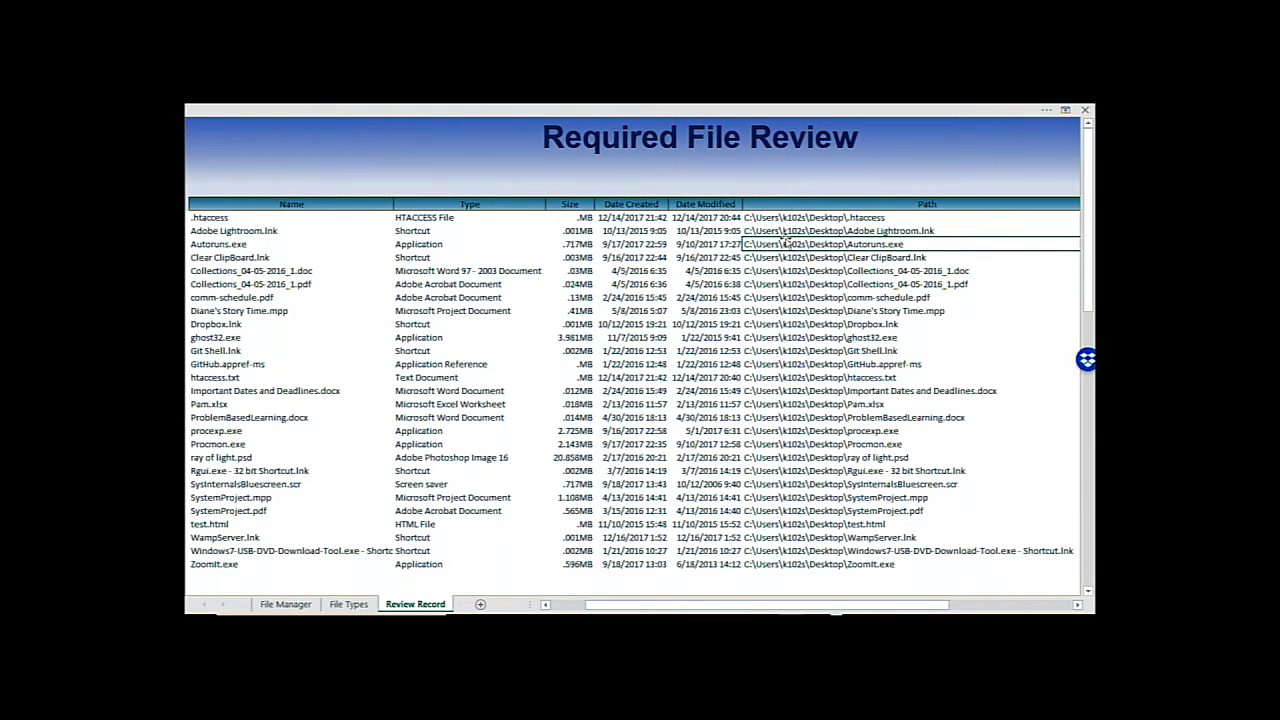
{"action": "left_click", "coordinate": [778, 270]}
{"action": "scroll", "coordinate": [650, 460], "scroll_direction": "down", "scroll_amount": 3}
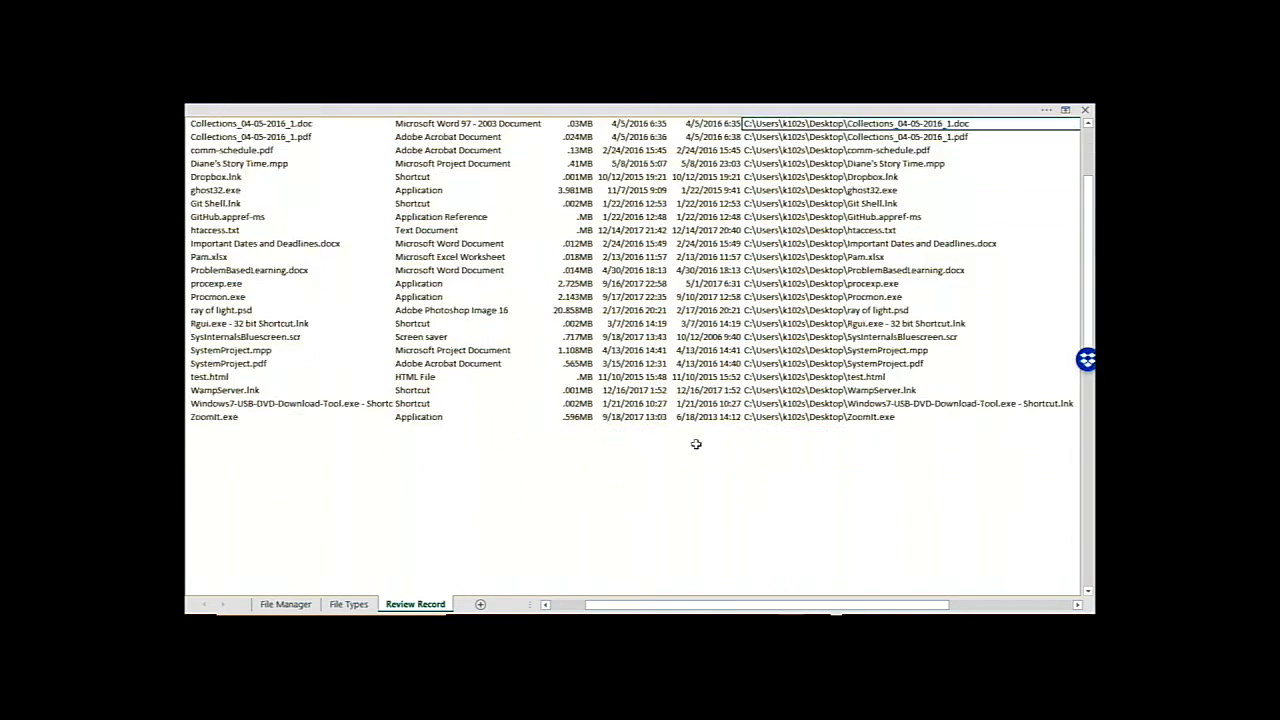
{"action": "scroll", "coordinate": [700, 410], "scroll_direction": "up", "scroll_amount": 3}
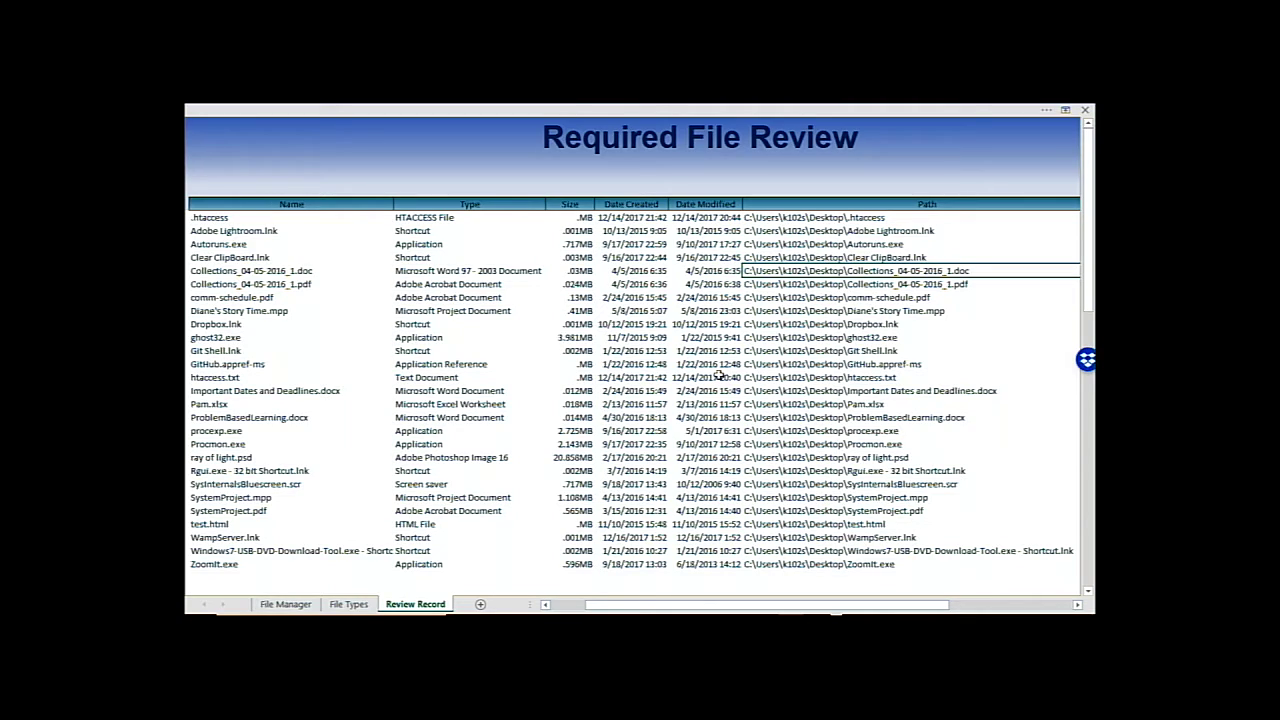
Step: Return to the File Manager sheet and audit the files in the Desktop's Aurora subfolder
{"action": "left_click", "coordinate": [286, 604]}
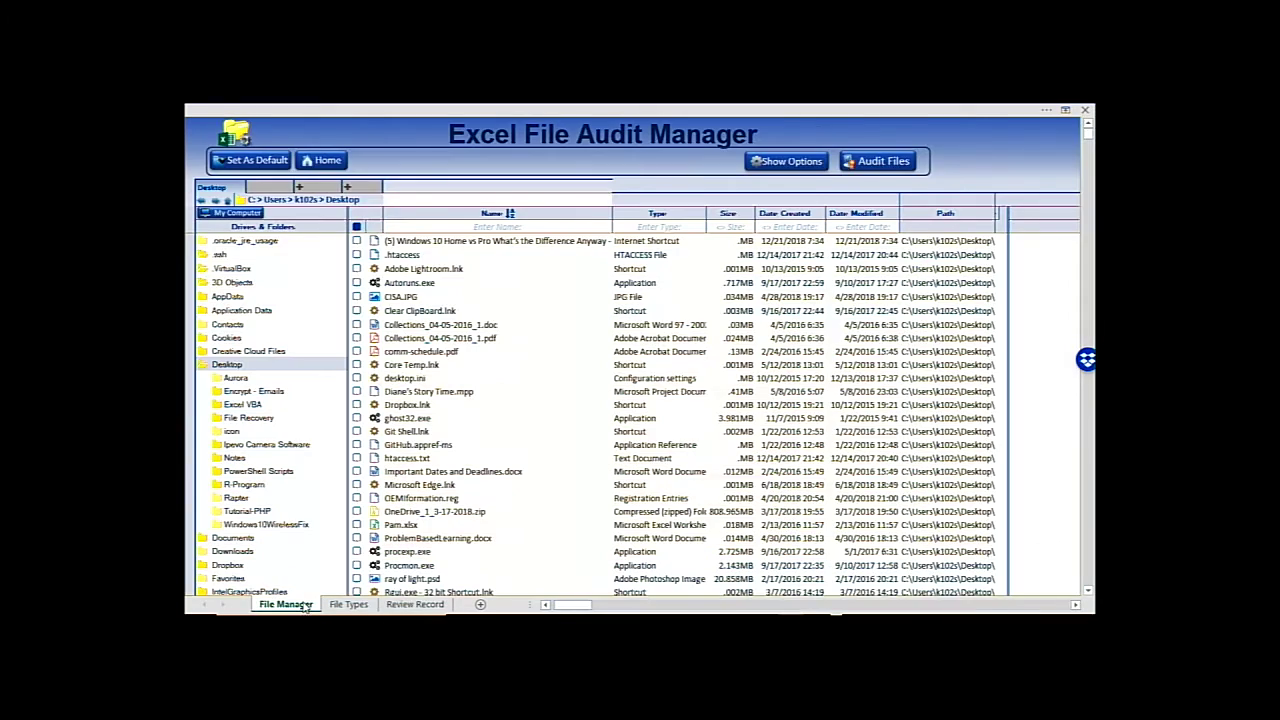
{"action": "left_click", "coordinate": [216, 379]}
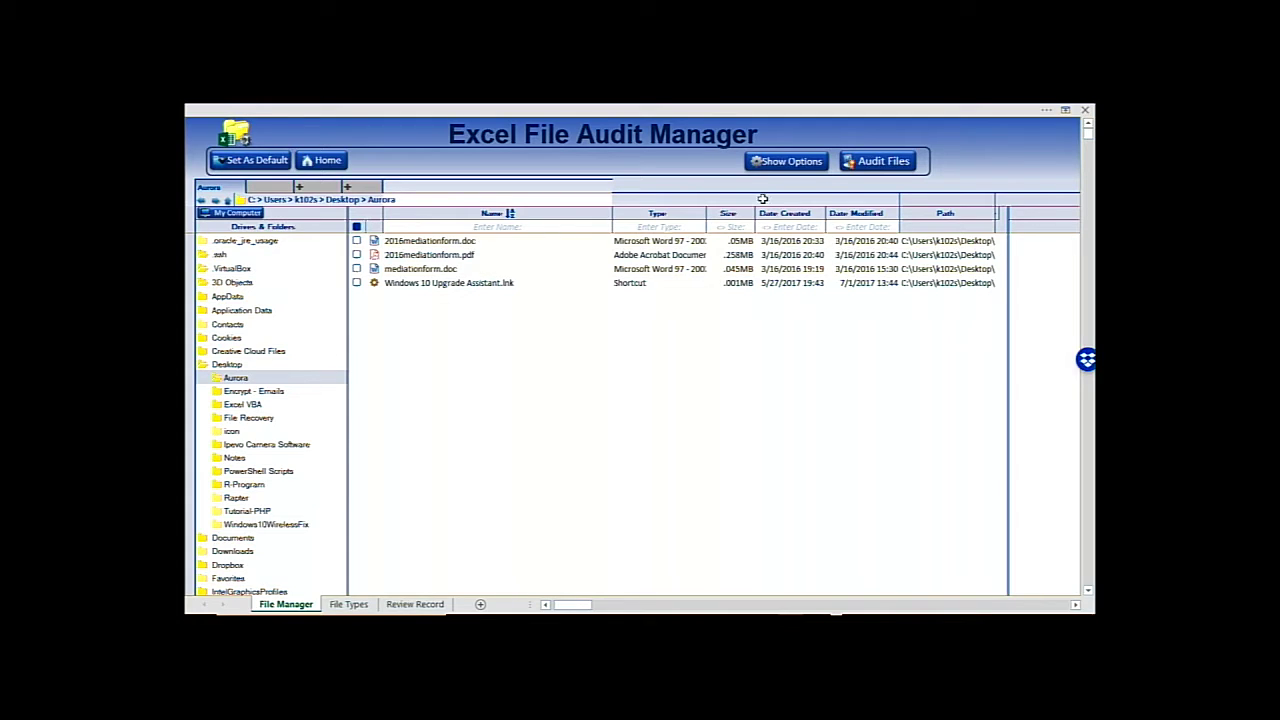
{"action": "left_click", "coordinate": [870, 166]}
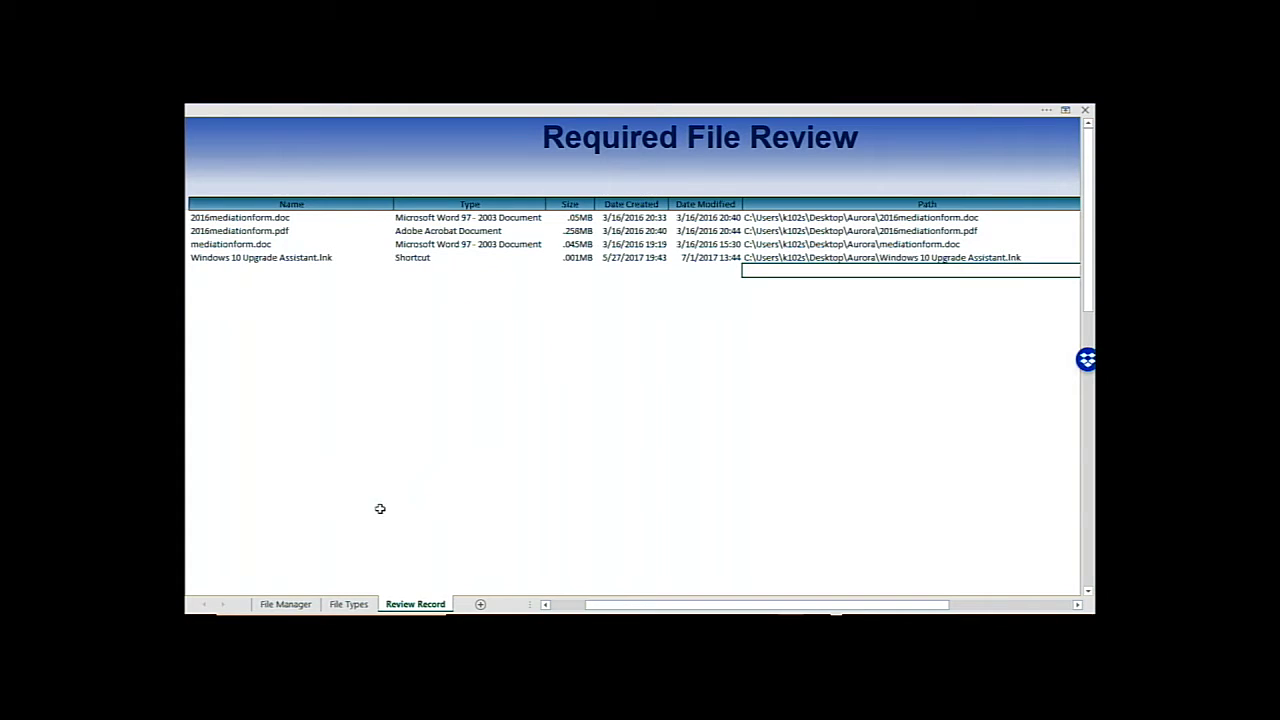
Step: From the File Manager sheet, audit the Desktop's Encrypt - Emails subfolder, followed by its Excel VBA subfolder
{"action": "left_click", "coordinate": [285, 604]}
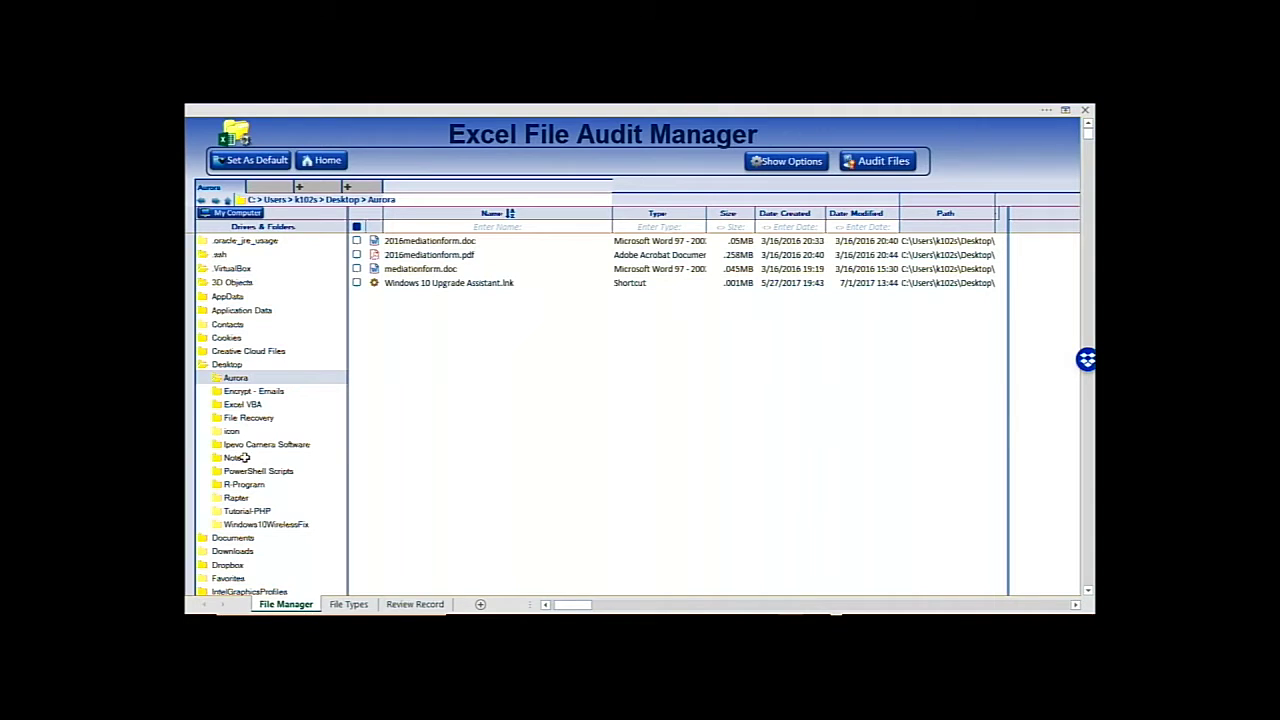
{"action": "left_click", "coordinate": [219, 393]}
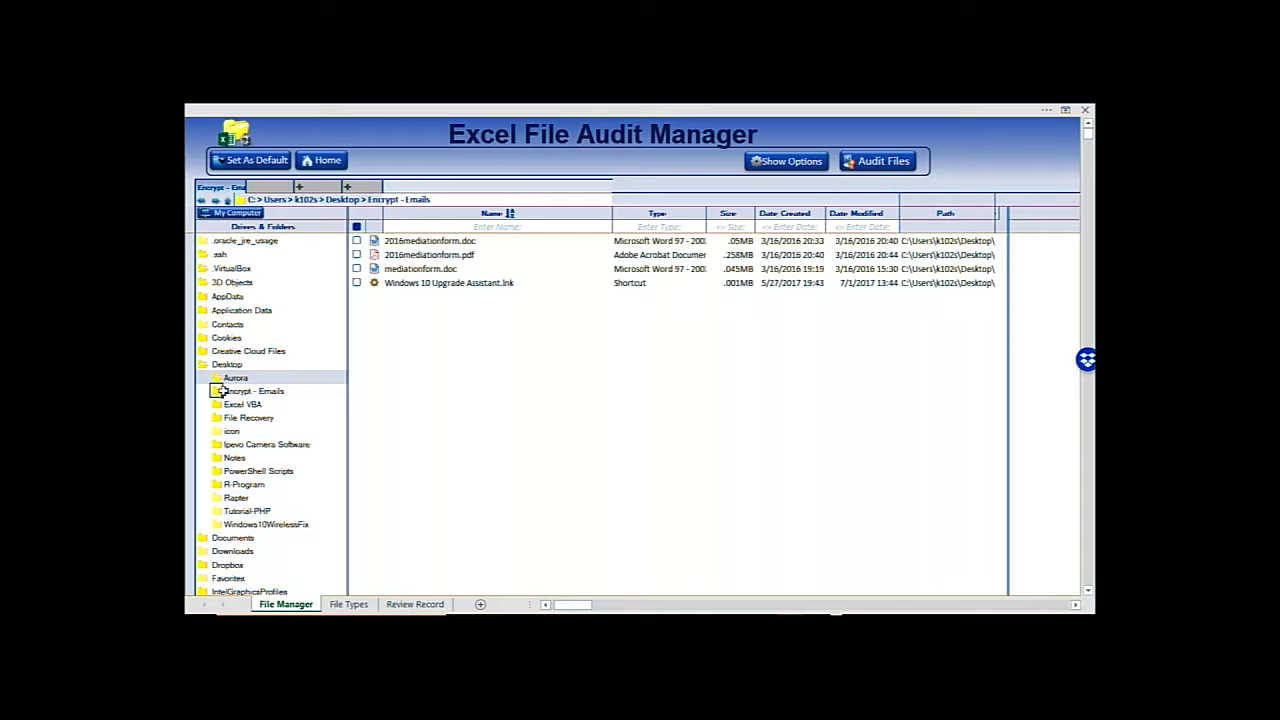
{"action": "left_click", "coordinate": [852, 162]}
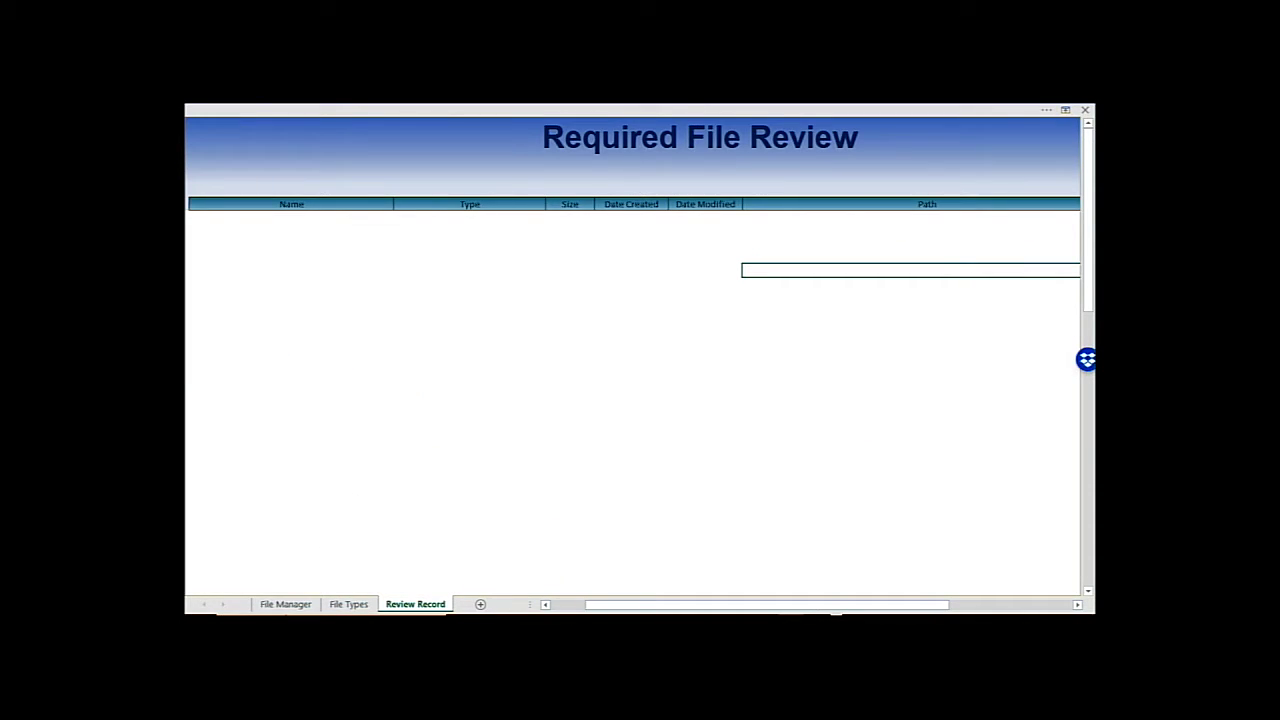
{"action": "left_click", "coordinate": [283, 604]}
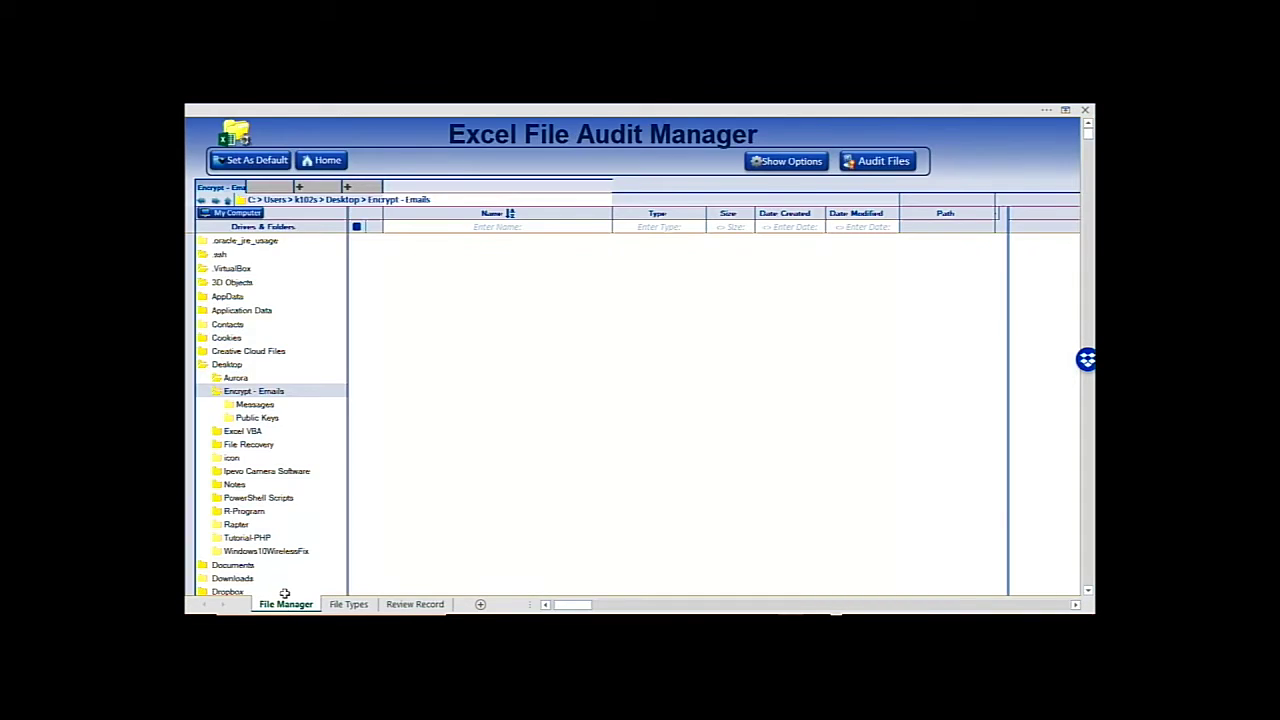
{"action": "left_click", "coordinate": [216, 432]}
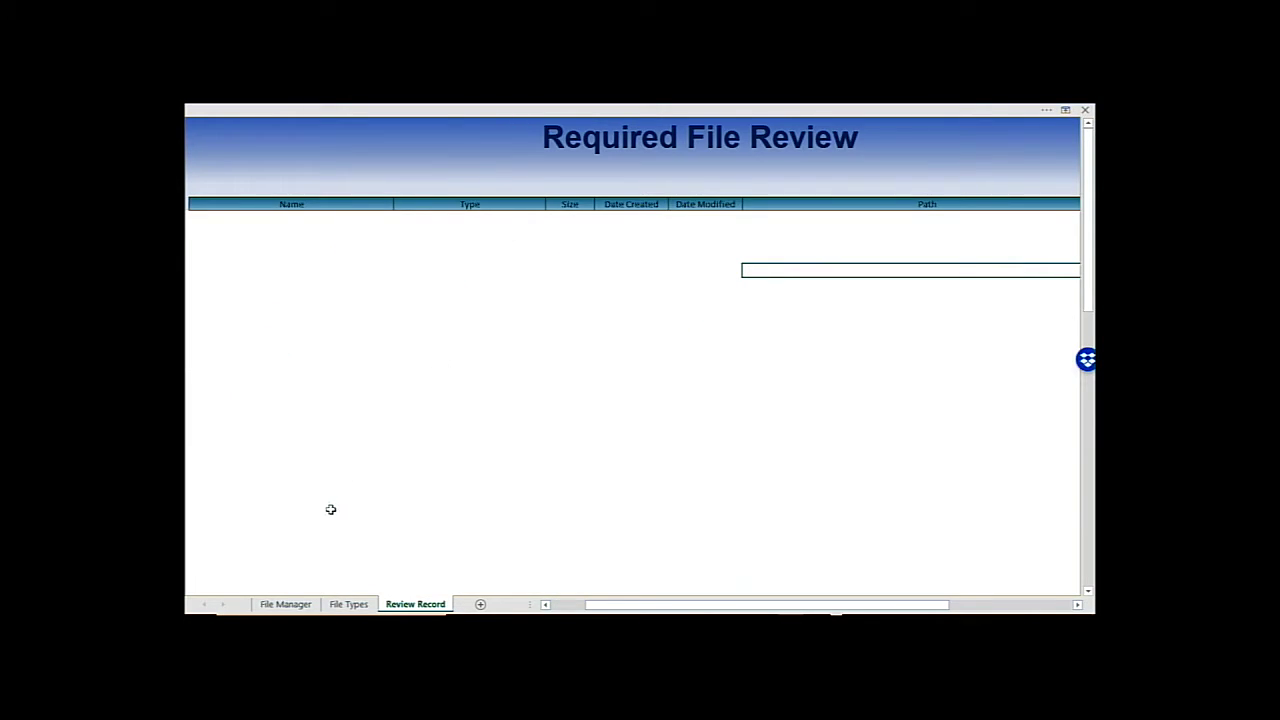
Step: Return to the File Manager sheet, show and hide the options list, and audit the AirBNB folder inside Excel VBA
{"action": "left_click", "coordinate": [290, 603]}
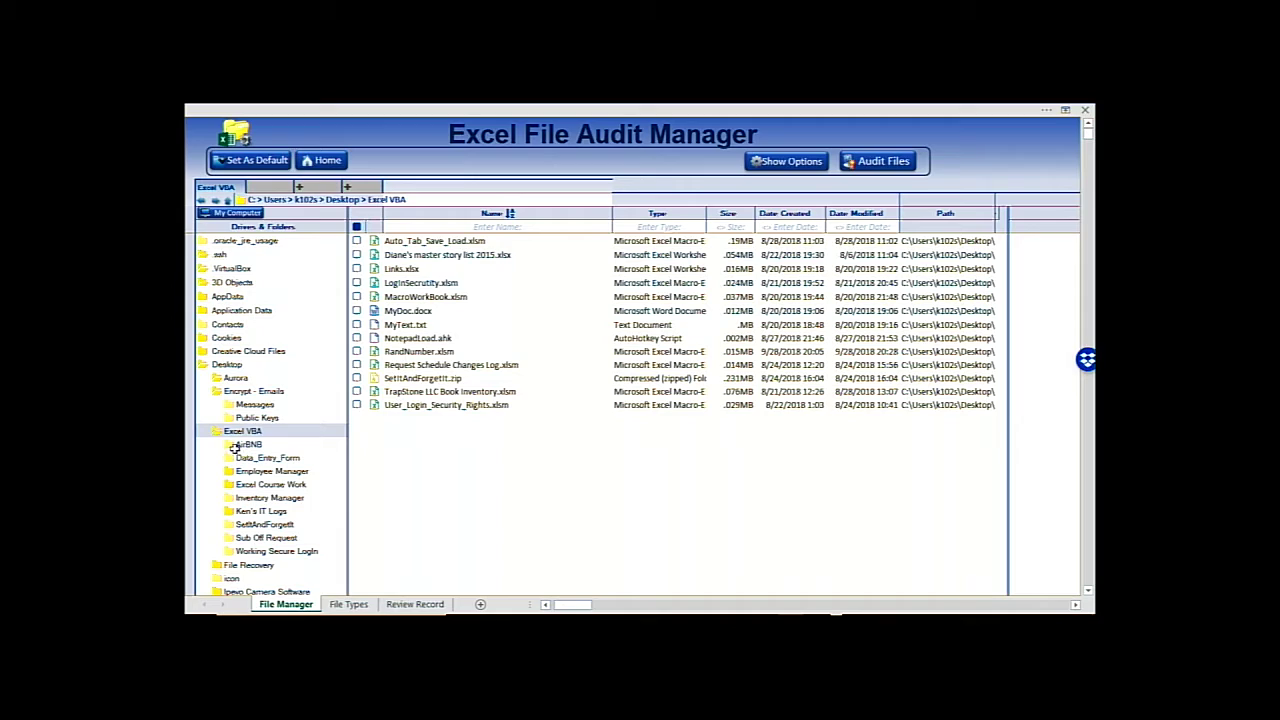
{"action": "left_click", "coordinate": [232, 444]}
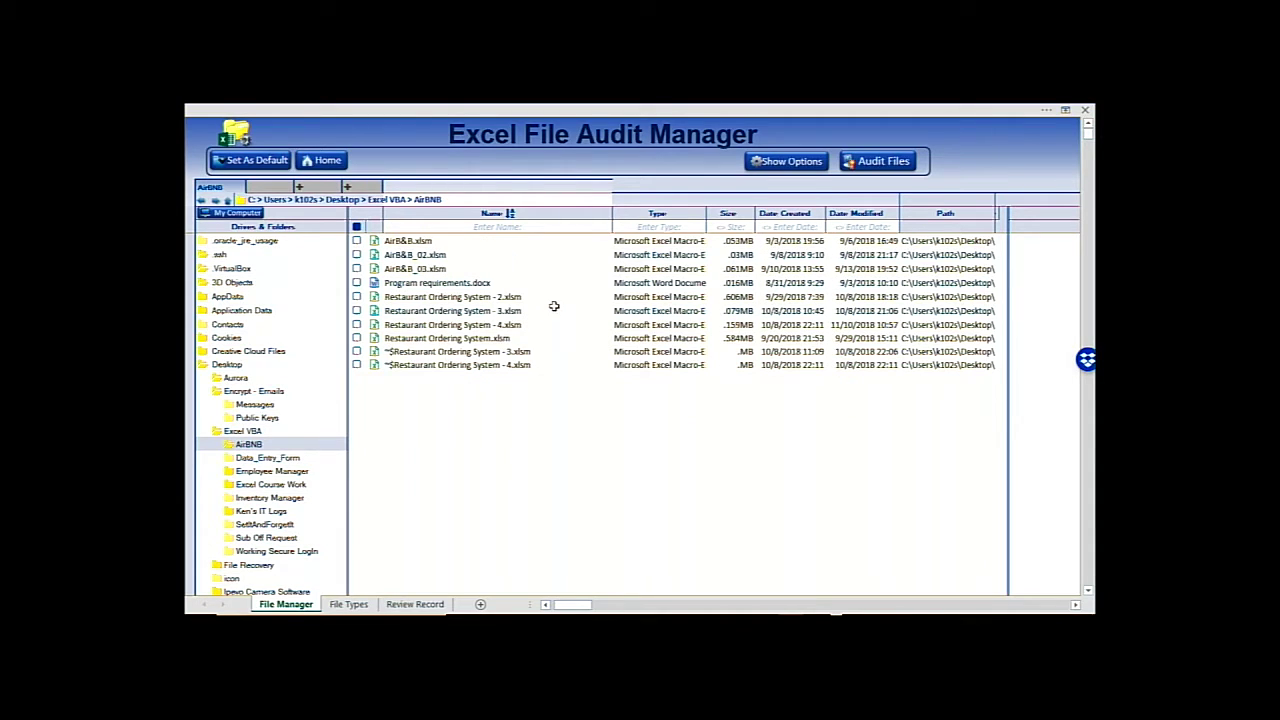
{"action": "left_click", "coordinate": [778, 165]}
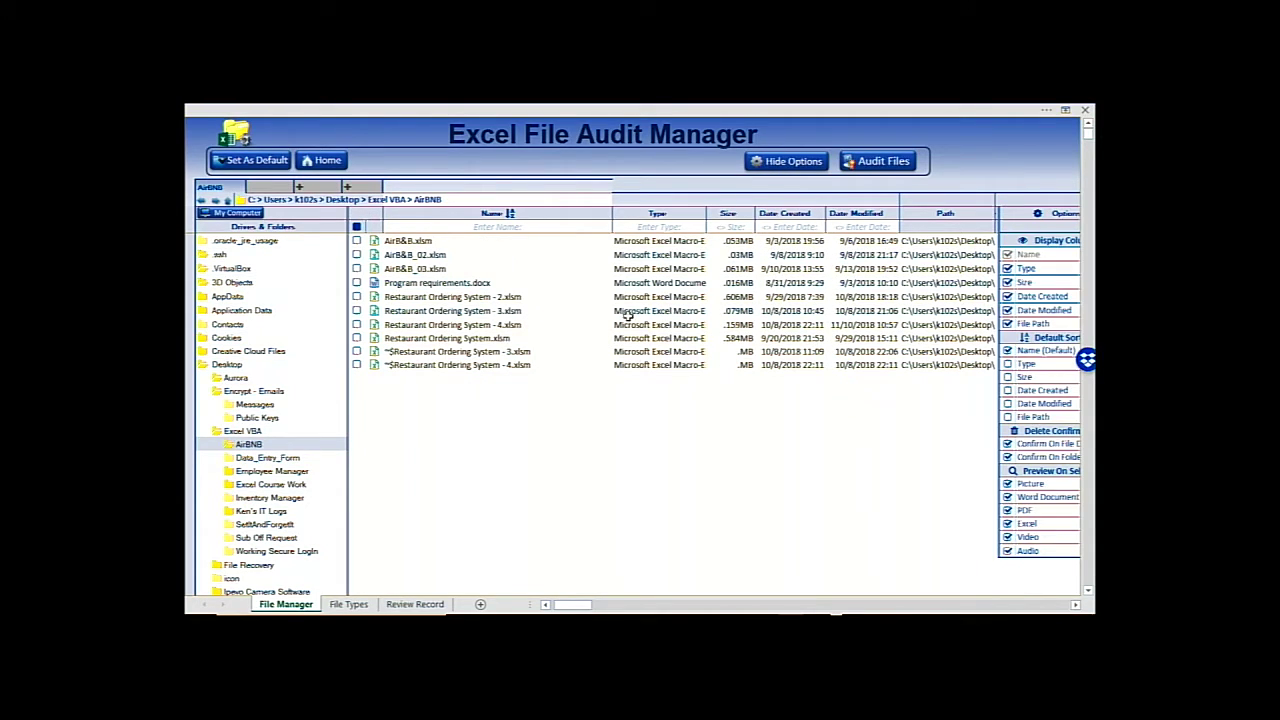
{"action": "left_click", "coordinate": [779, 168]}
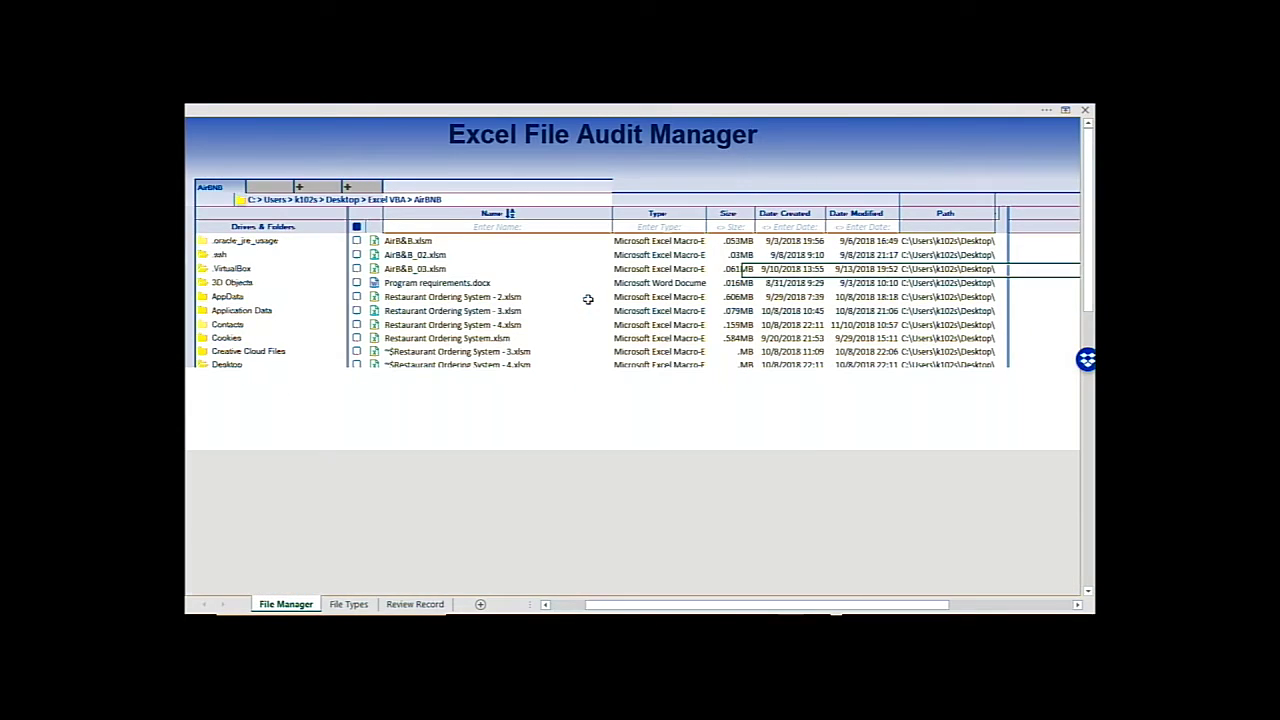
Step: Go back to the File Manager sheet and audit the Data_Entry_Form folder inside Excel VBA
{"action": "left_click", "coordinate": [284, 604]}
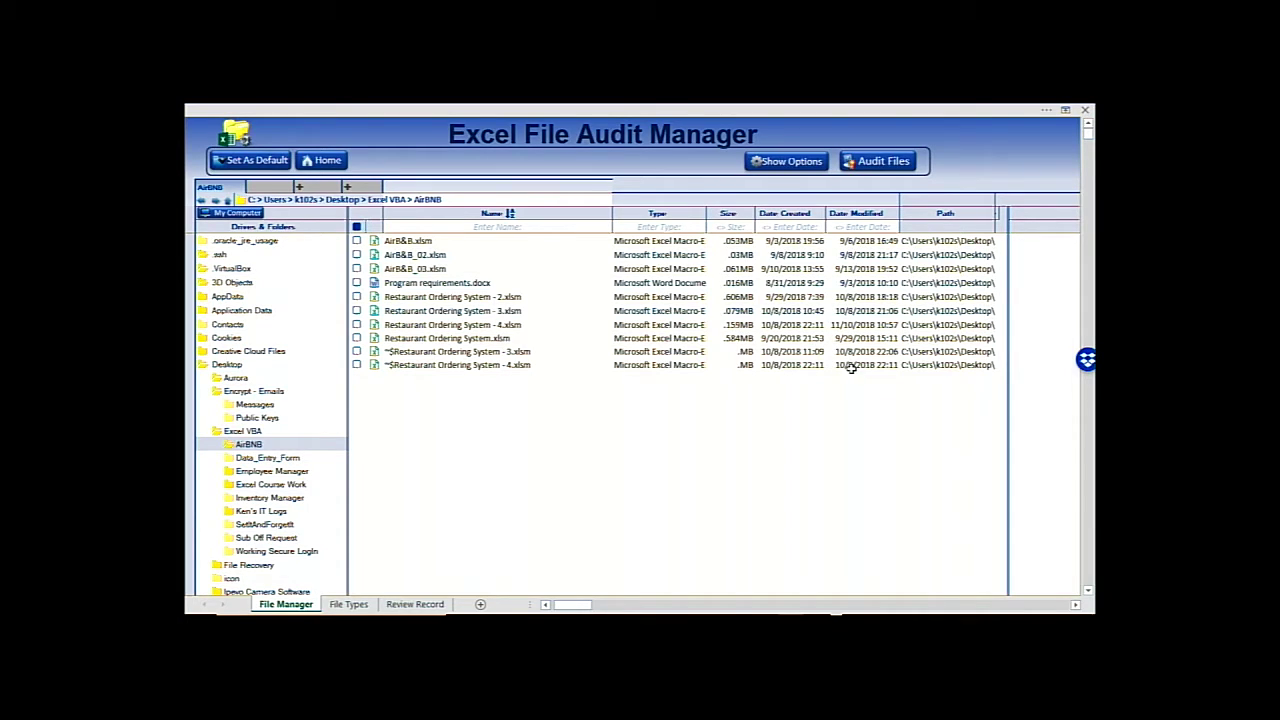
{"action": "left_click", "coordinate": [230, 459]}
{"action": "left_click", "coordinate": [852, 163]}
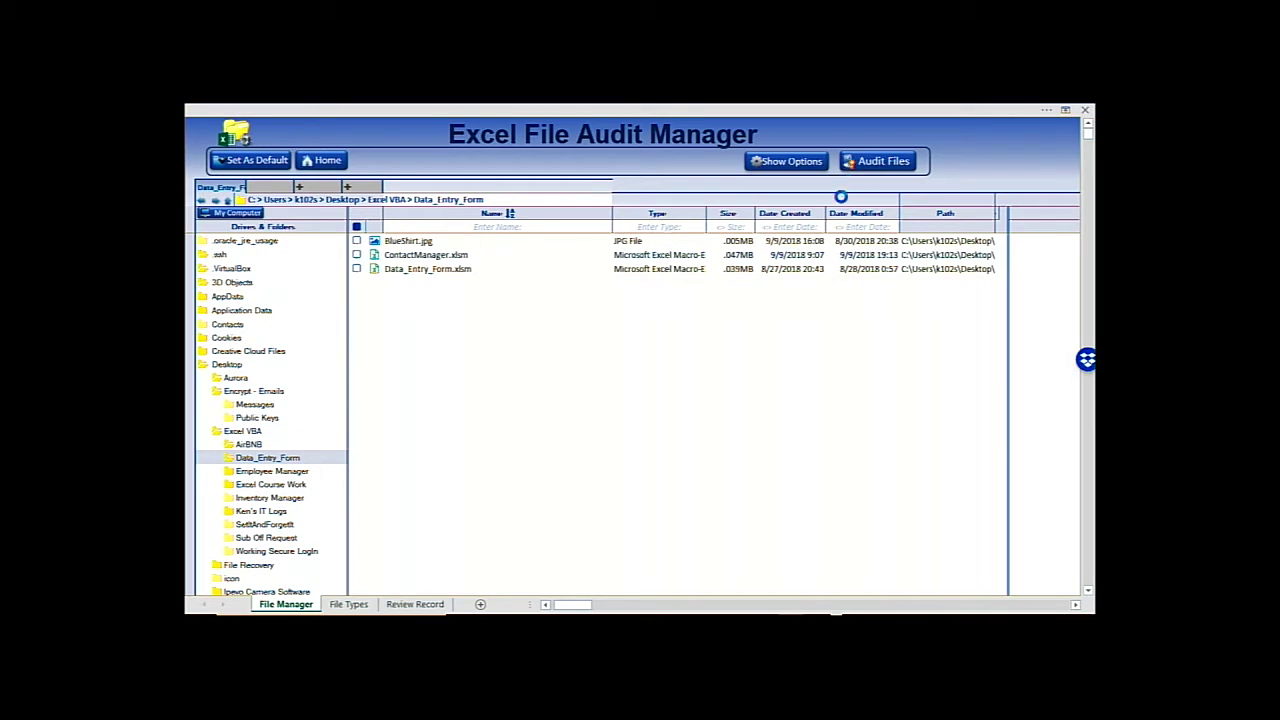
Step: On the File Manager sheet, expand the Employee Manager folder and audit the files in its DownLoad subfolder
{"action": "left_click", "coordinate": [258, 605]}
{"action": "left_click", "coordinate": [230, 474]}
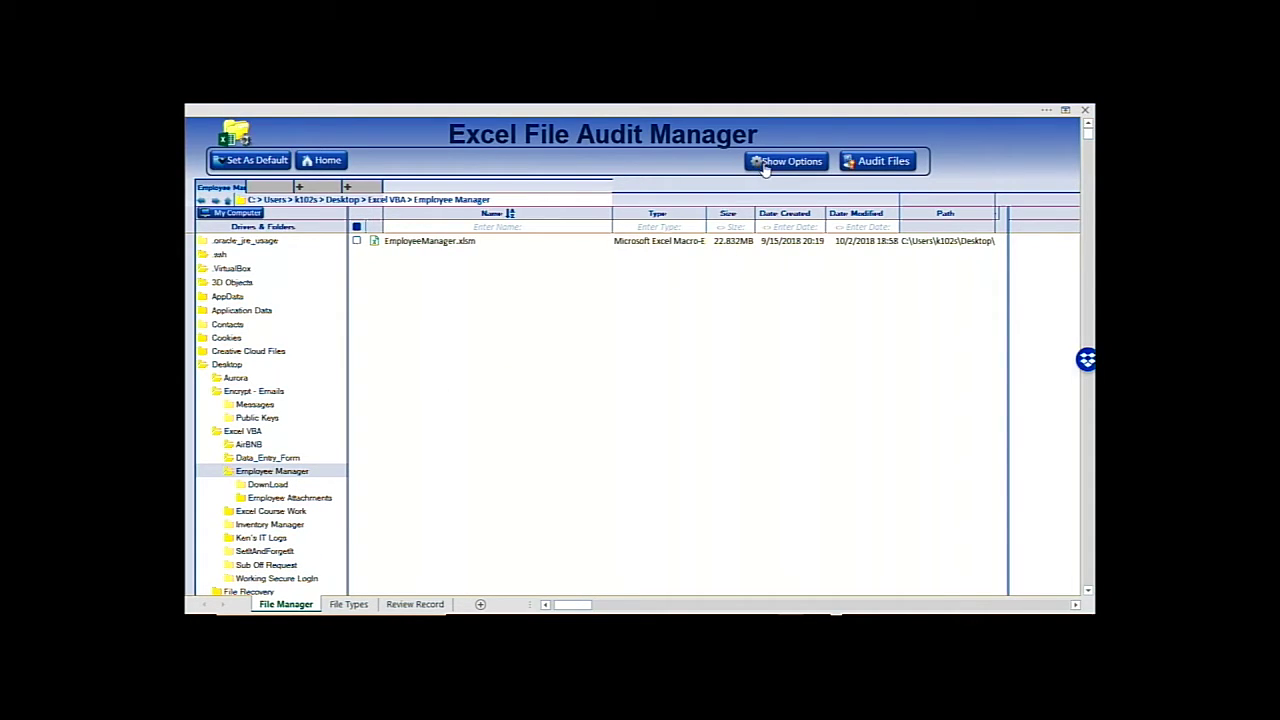
{"action": "left_click", "coordinate": [244, 485]}
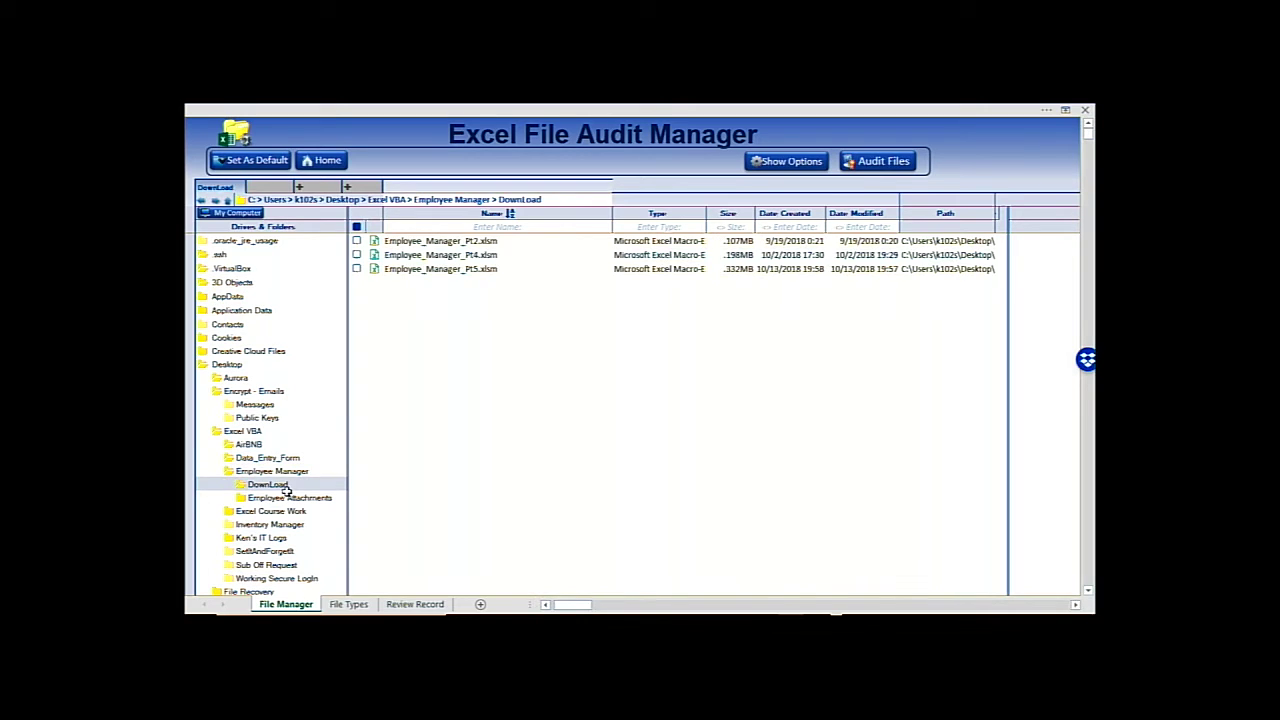
{"action": "left_click", "coordinate": [848, 163]}
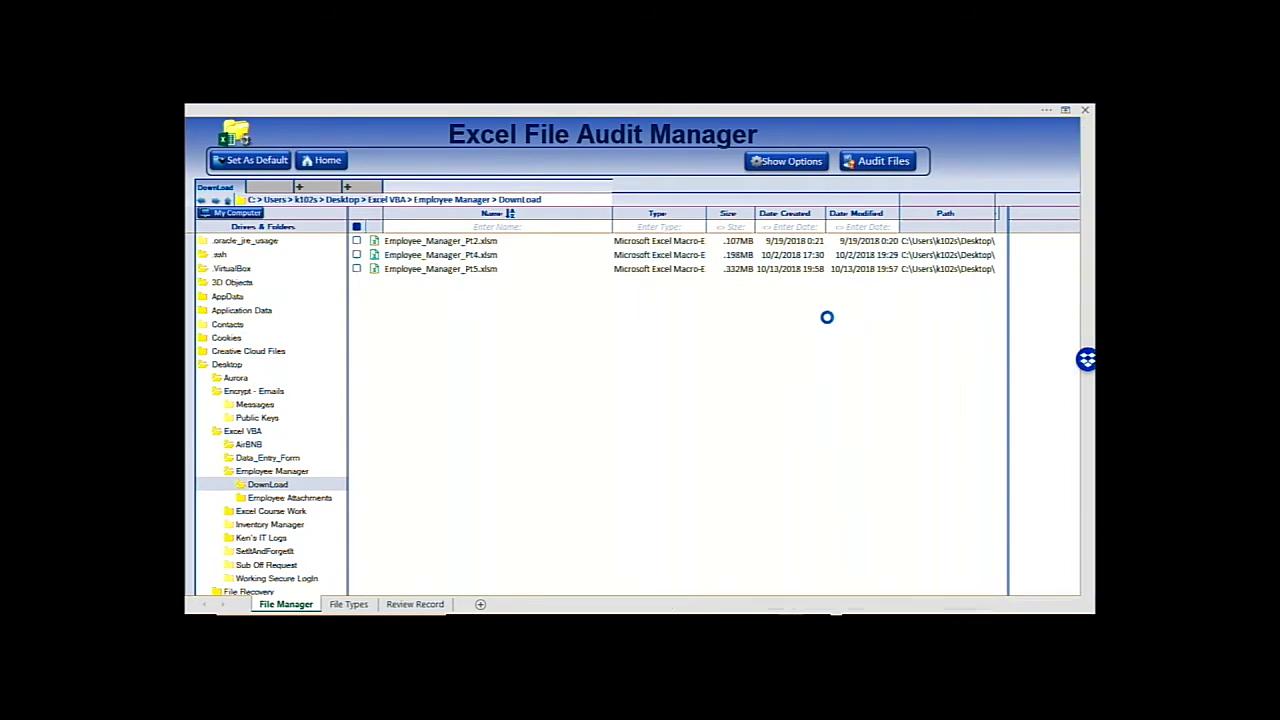
Step: Return to the File Manager sheet and audit the IT Logs folder inside Excel VBA
{"action": "left_click", "coordinate": [290, 604]}
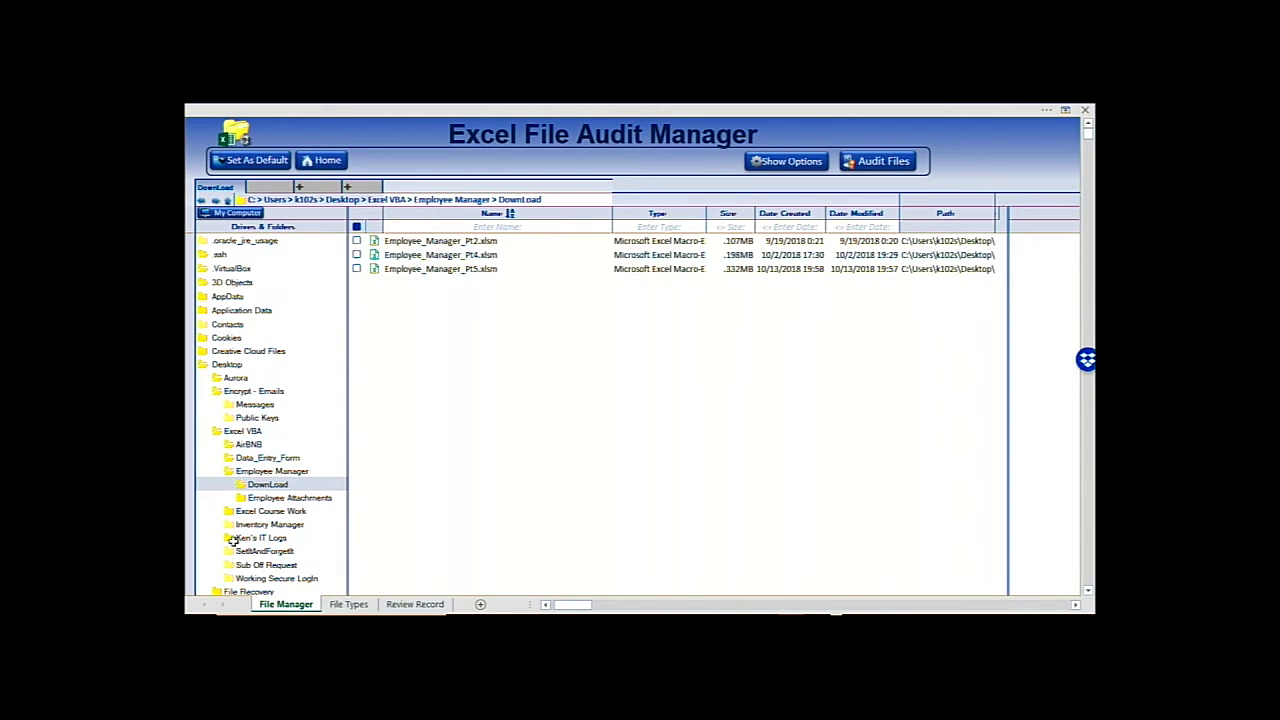
{"action": "left_click", "coordinate": [232, 539]}
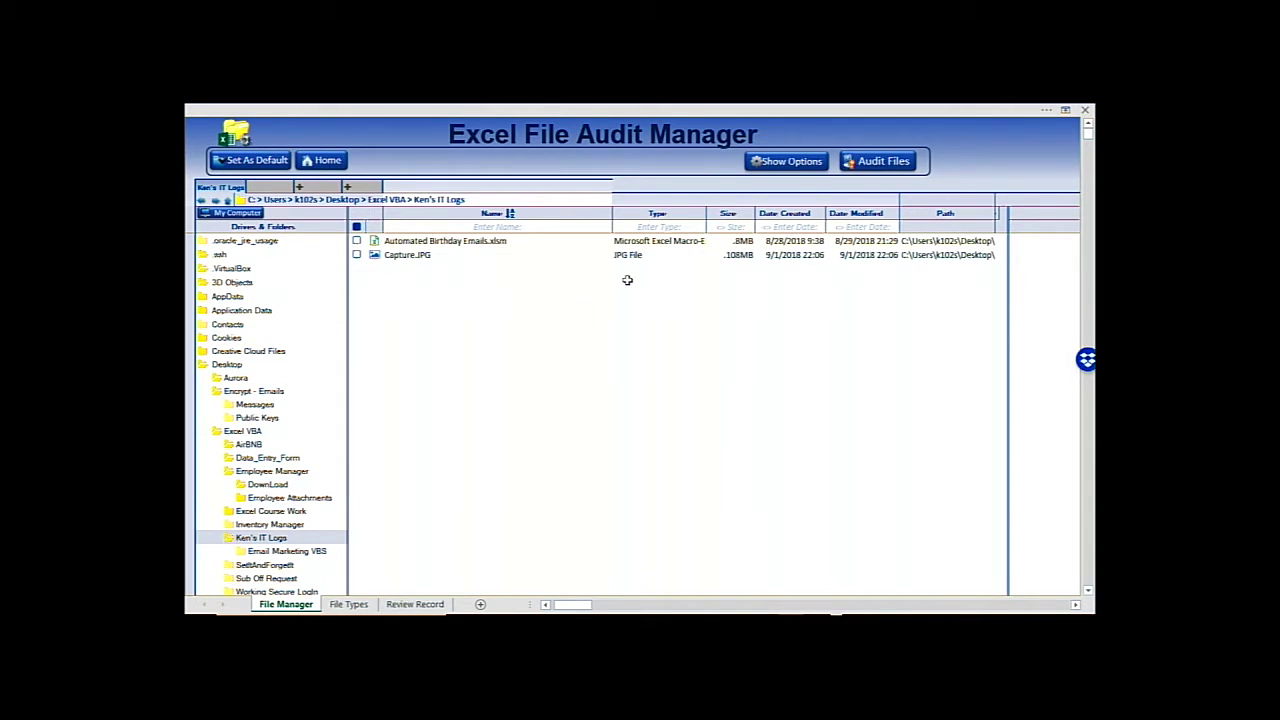
{"action": "left_click", "coordinate": [856, 160]}
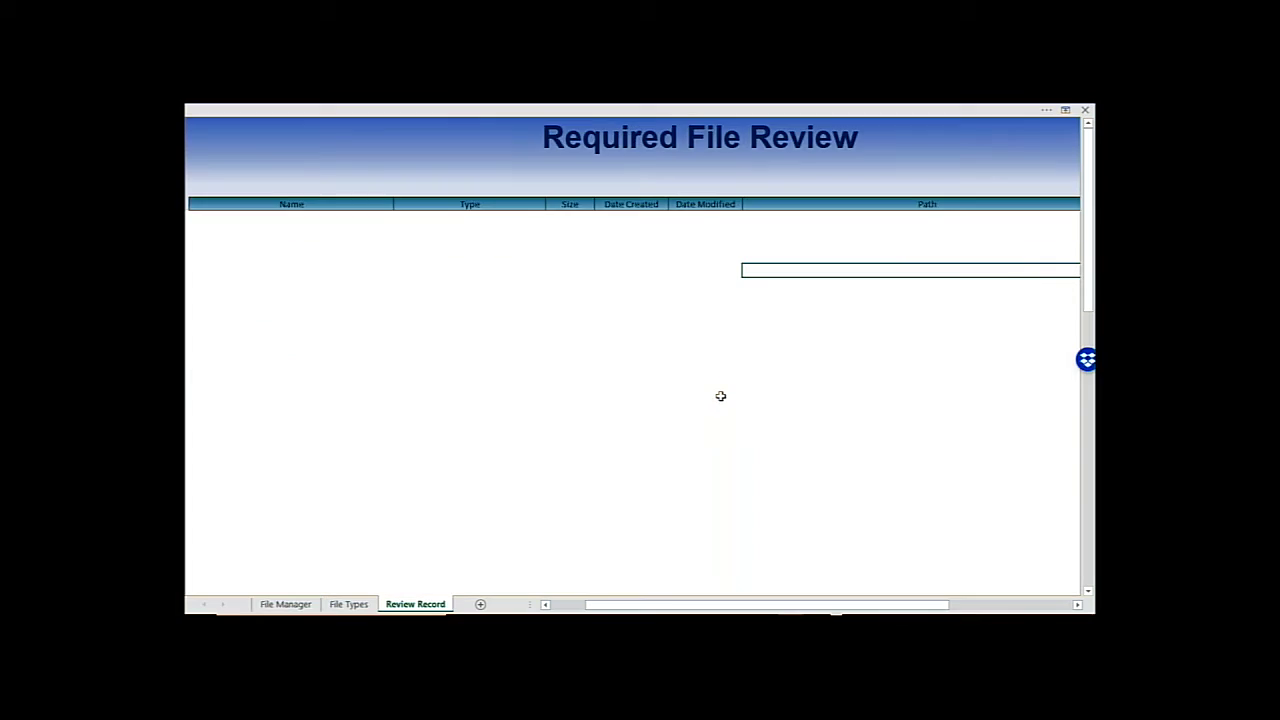
Step: Back on the File Manager sheet, collapse the Desktop folder tree and audit the files in the Documents folder
{"action": "left_click", "coordinate": [285, 604]}
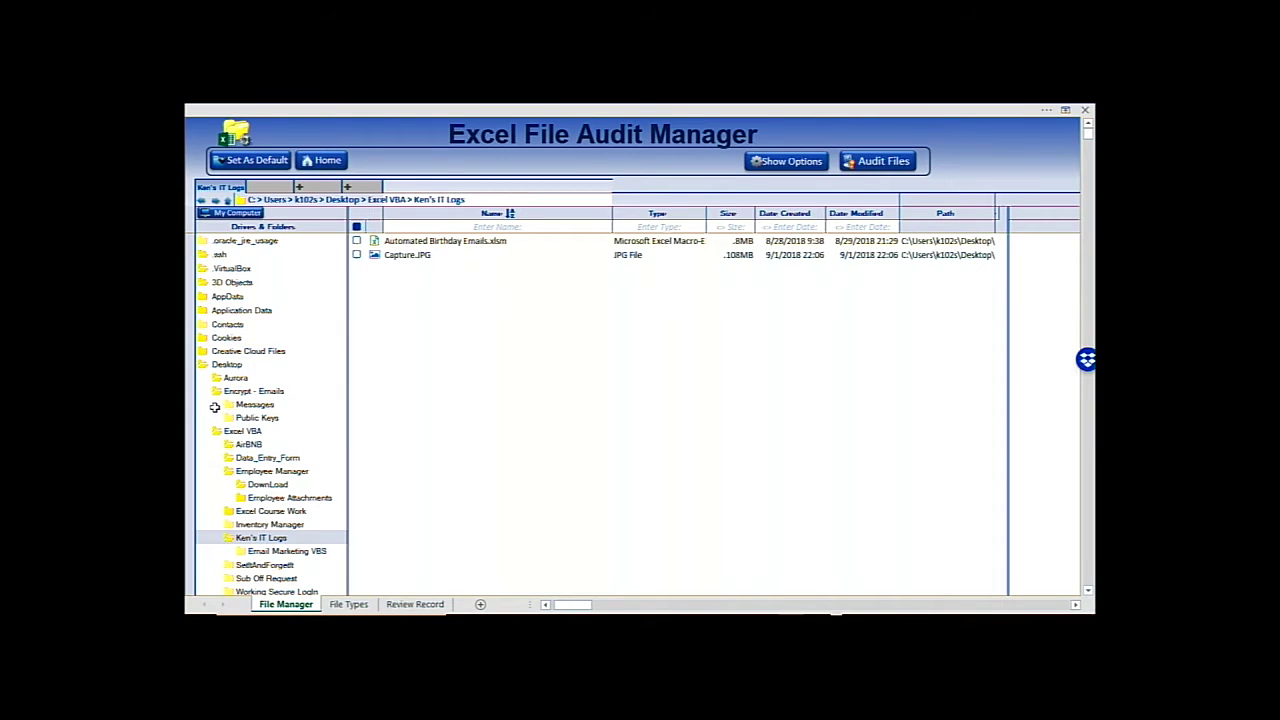
{"action": "left_click", "coordinate": [205, 366]}
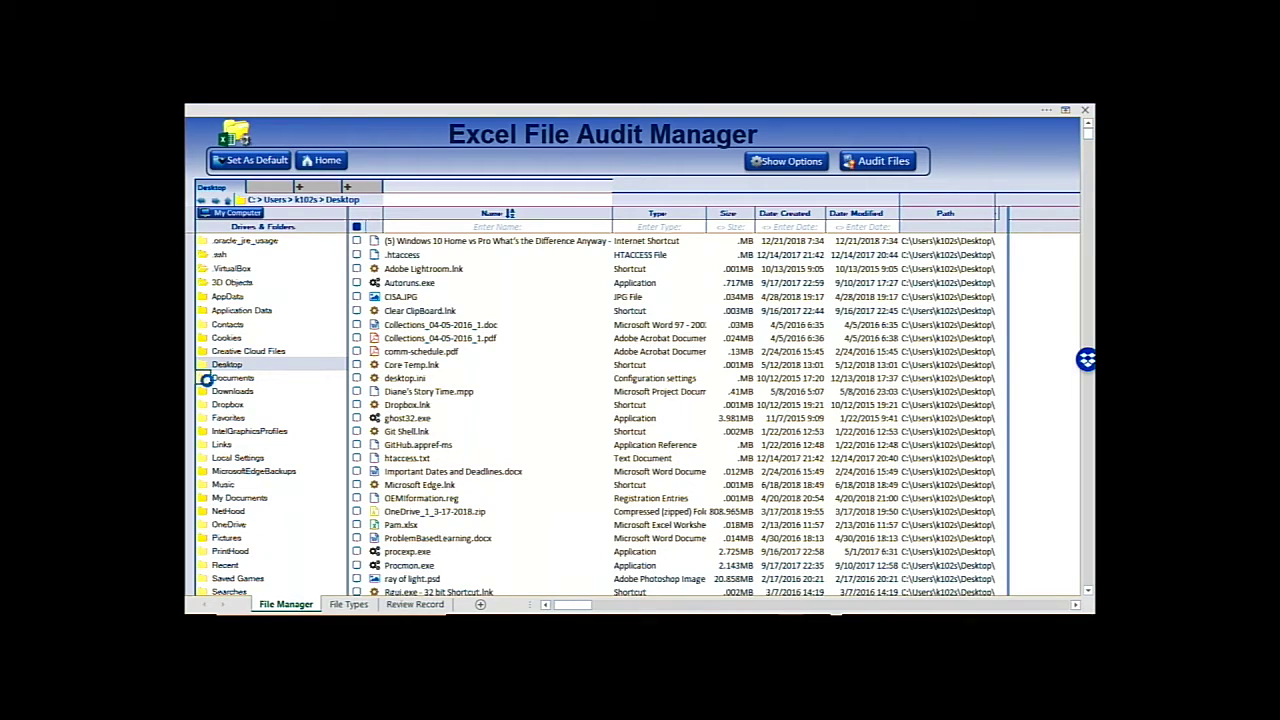
{"action": "left_click", "coordinate": [206, 379]}
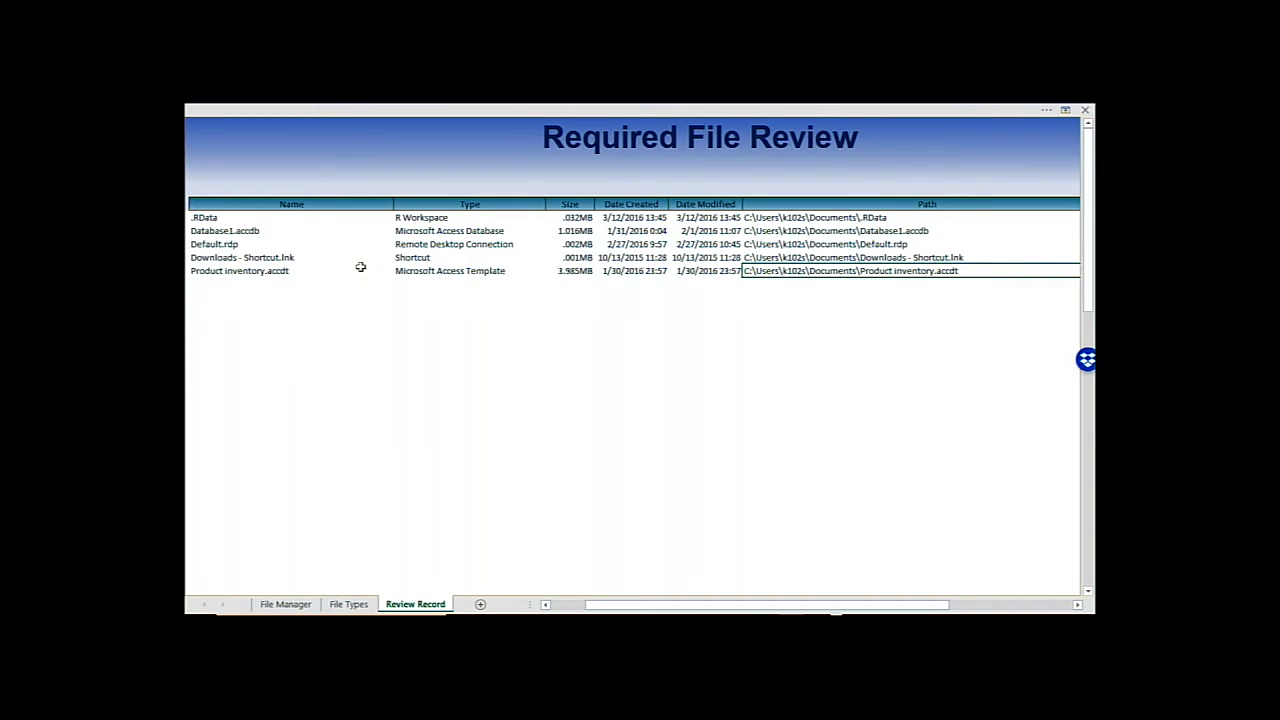
Step: Return to the File Manager sheet, open the Downloads folder under the user profile and audit its files
{"action": "left_click", "coordinate": [285, 604]}
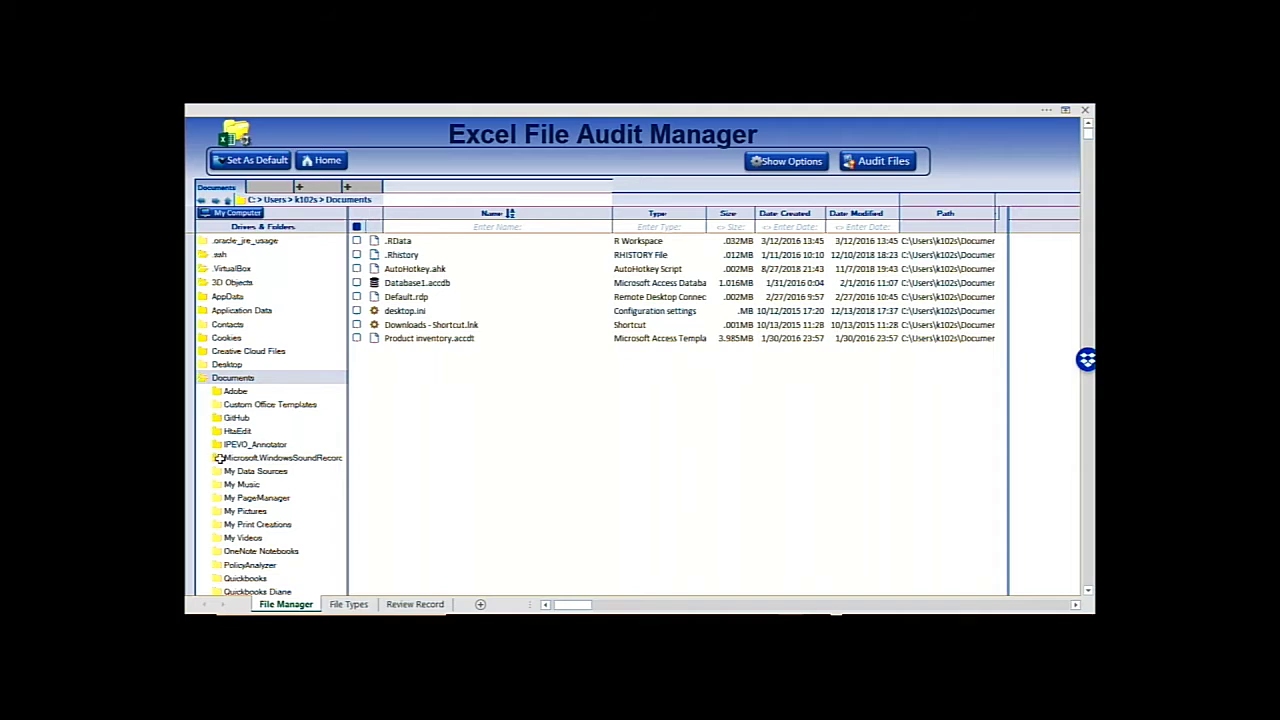
{"action": "scroll", "coordinate": [222, 470], "scroll_direction": "down", "scroll_amount": 2}
{"action": "scroll", "coordinate": [227, 510], "scroll_direction": "down", "scroll_amount": 2}
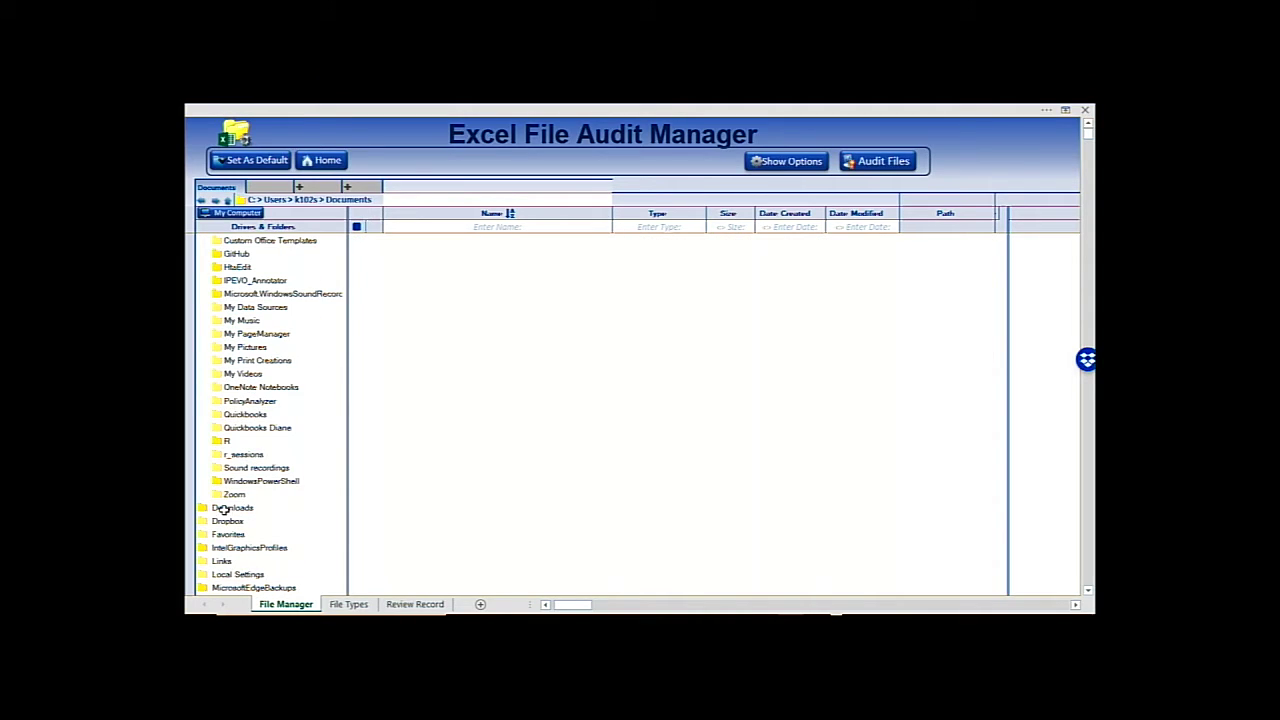
{"action": "left_click", "coordinate": [207, 507]}
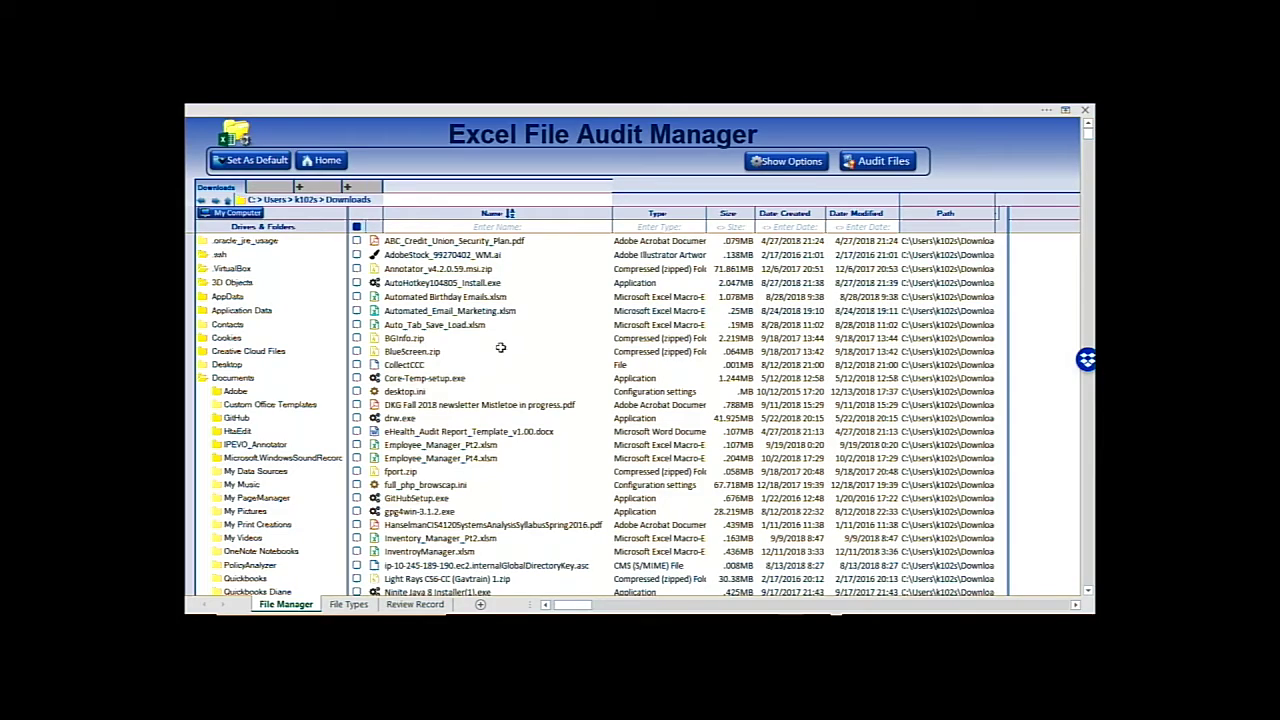
{"action": "scroll", "coordinate": [550, 300], "scroll_direction": "down", "scroll_amount": 2}
{"action": "scroll", "coordinate": [556, 300], "scroll_direction": "up", "scroll_amount": 2}
{"action": "scroll", "coordinate": [556, 302], "scroll_direction": "down", "scroll_amount": 9}
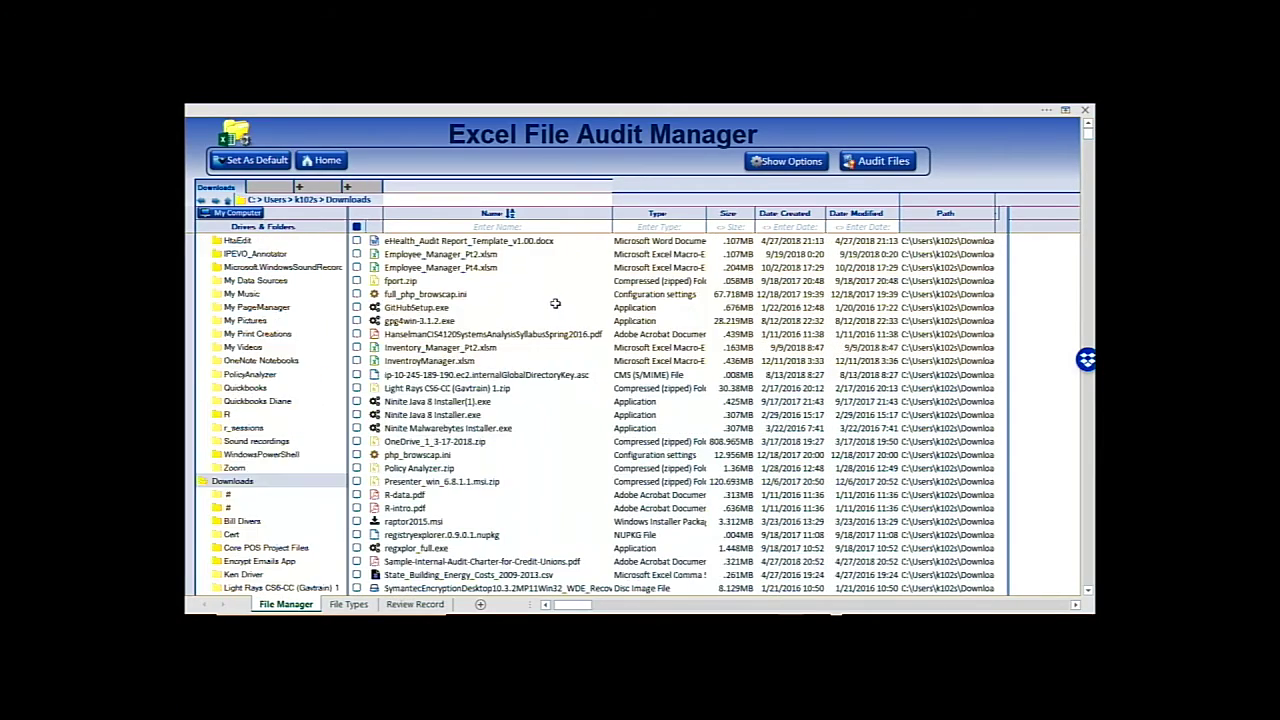
{"action": "scroll", "coordinate": [556, 303], "scroll_direction": "up", "scroll_amount": 8}
{"action": "scroll", "coordinate": [528, 319], "scroll_direction": "down", "scroll_amount": 6}
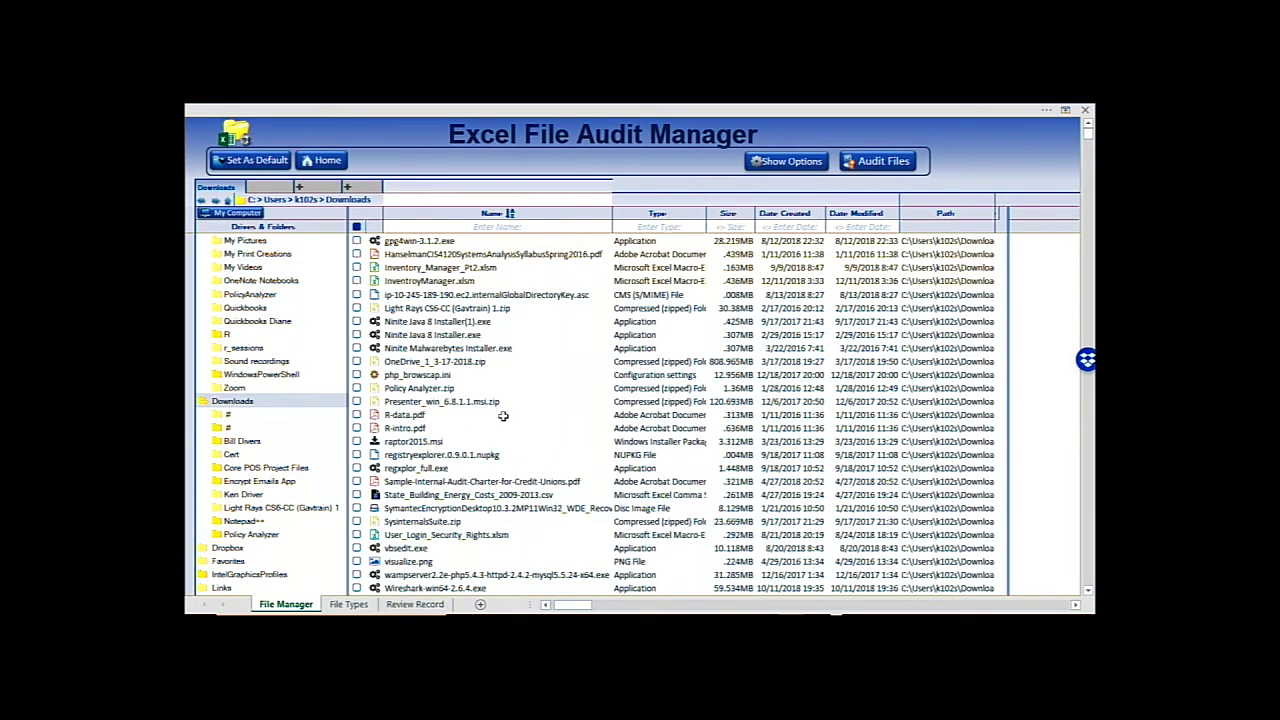
{"action": "left_click", "coordinate": [877, 164]}
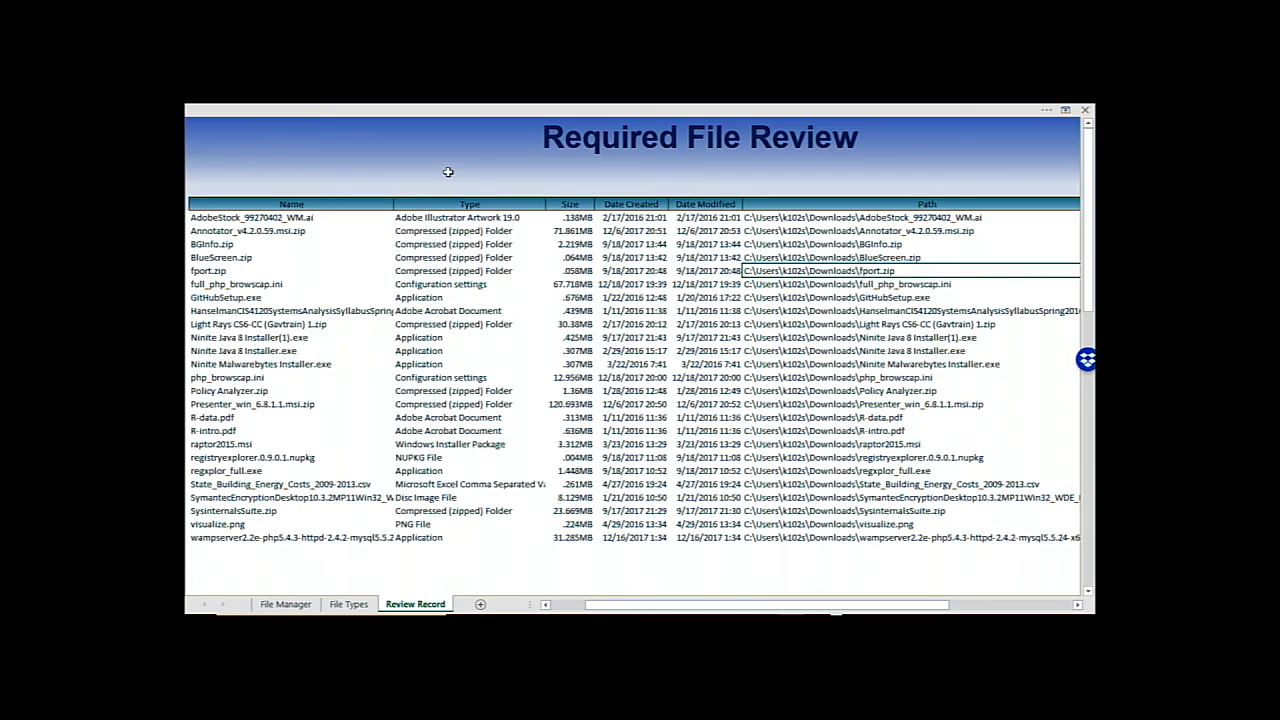
Step: View the File Types sheet and return to the end of the Downloads file list on the File Manager sheet
{"action": "left_click", "coordinate": [349, 604]}
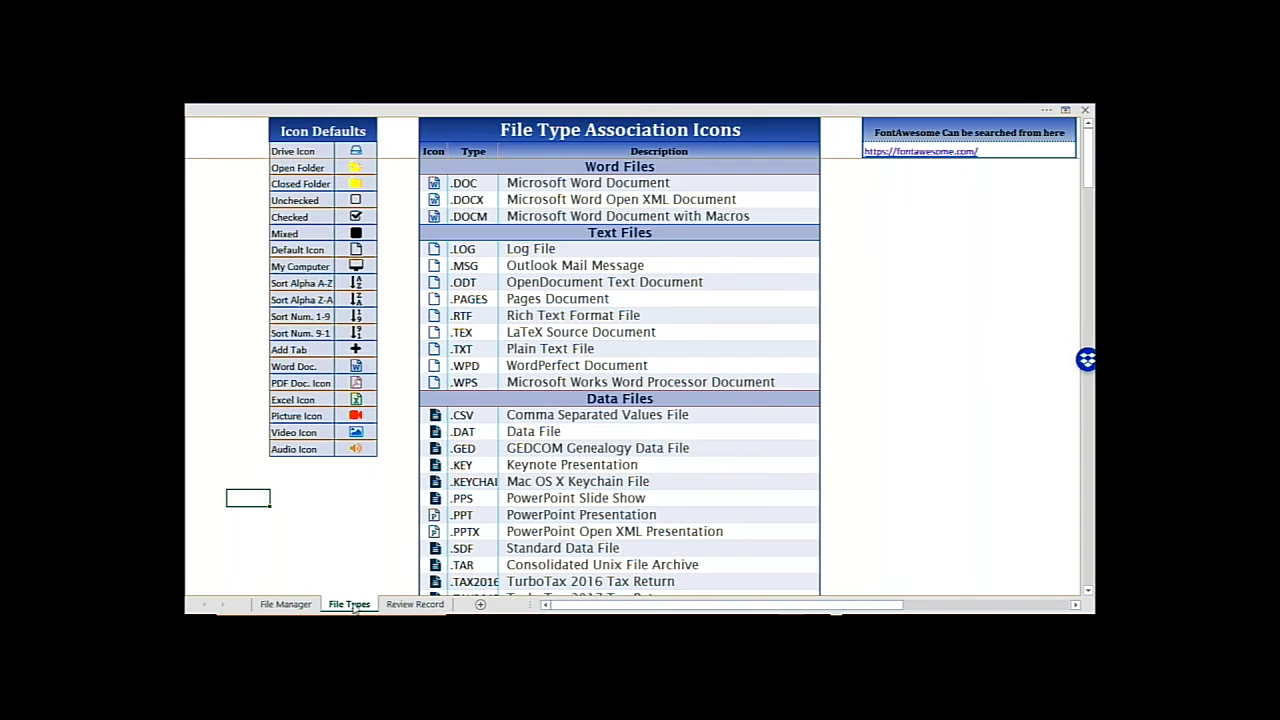
{"action": "left_click", "coordinate": [286, 604]}
{"action": "scroll", "coordinate": [313, 488], "scroll_direction": "down", "scroll_amount": 7}
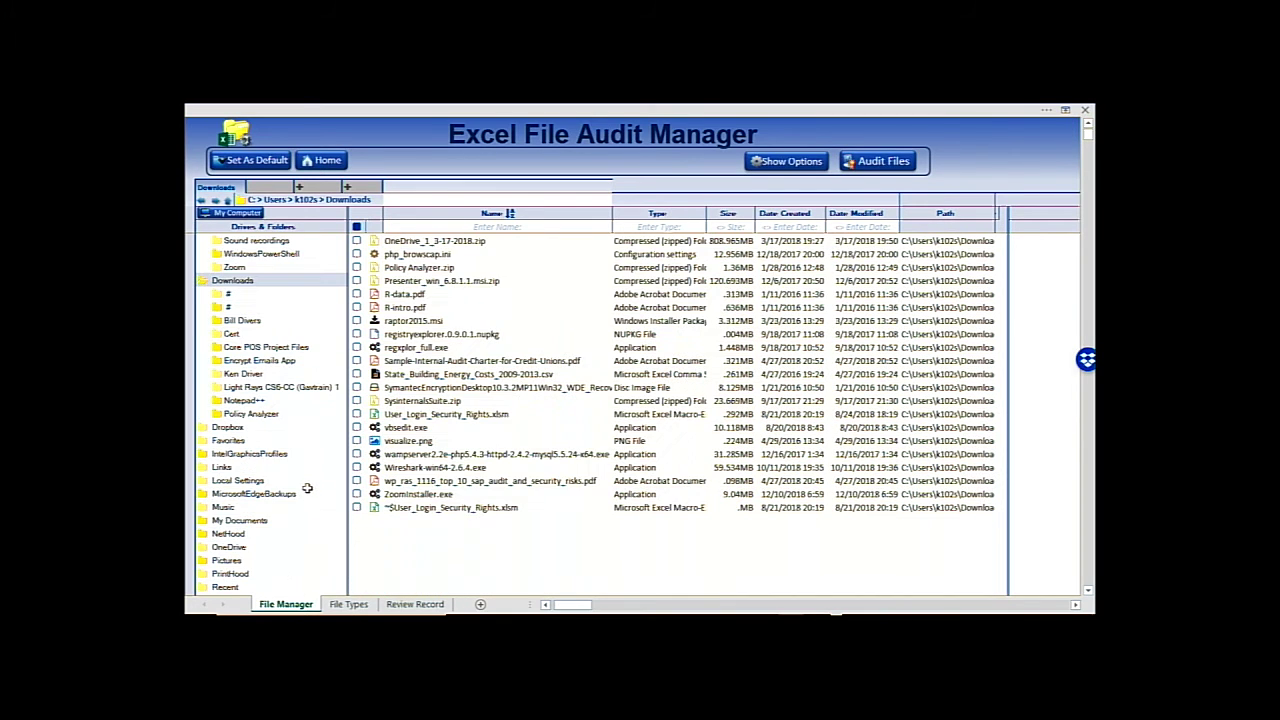